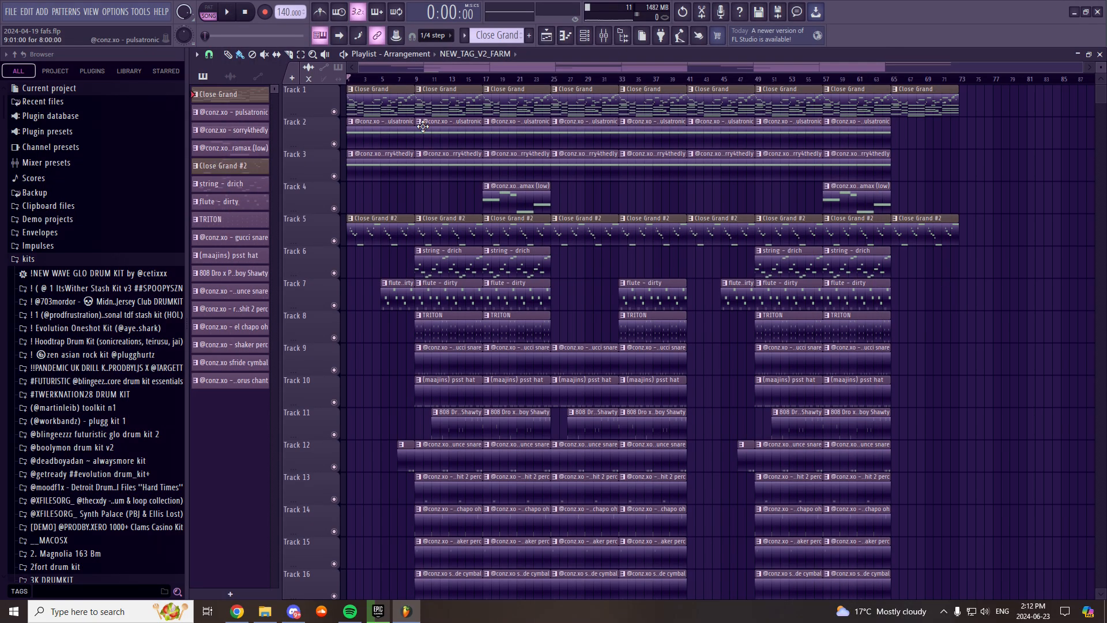
- Open the Close Grand pattern in the piano roll and select its long chord notes from bar 1 through bar 8
double_click(423, 126)
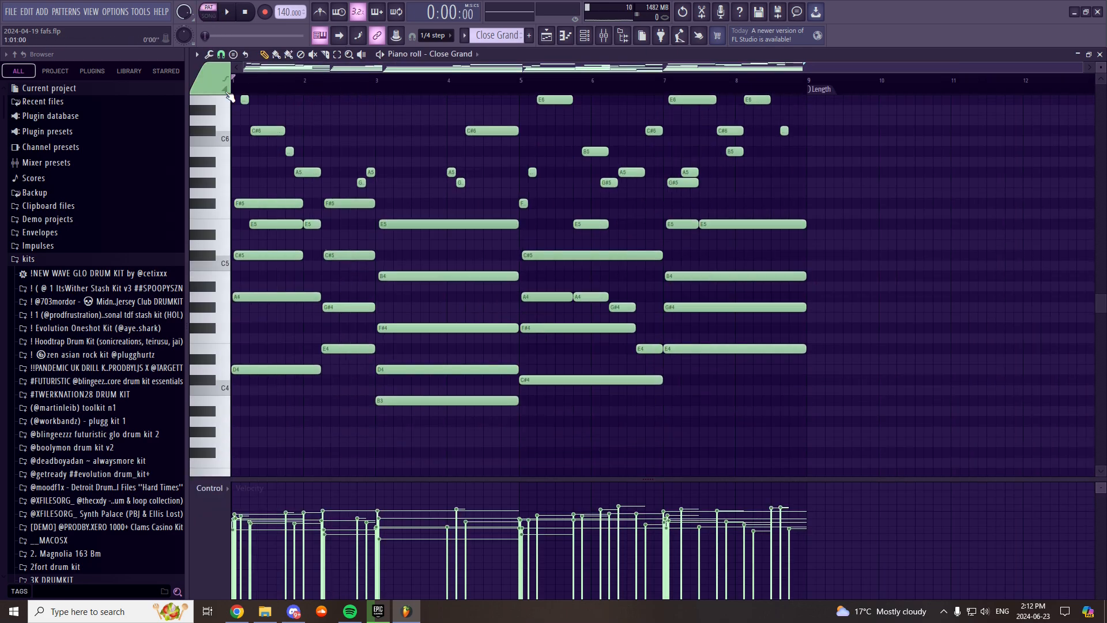
scroll(321, 119, "up", 3)
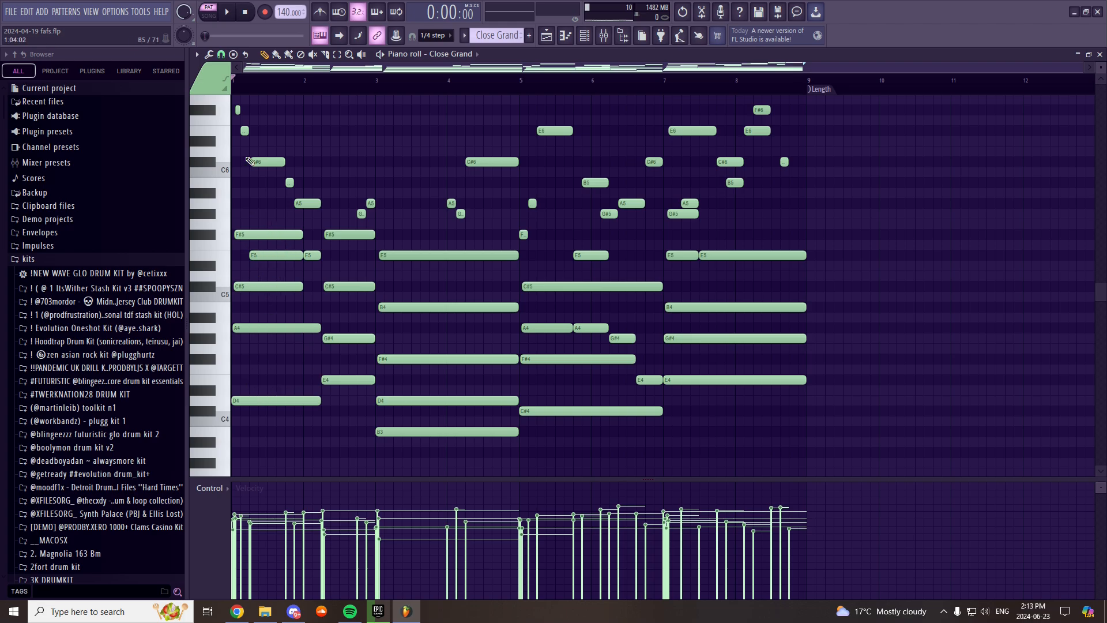
scroll(265, 87, "up", 3)
left_click_drag(243, 198, 229, 462)
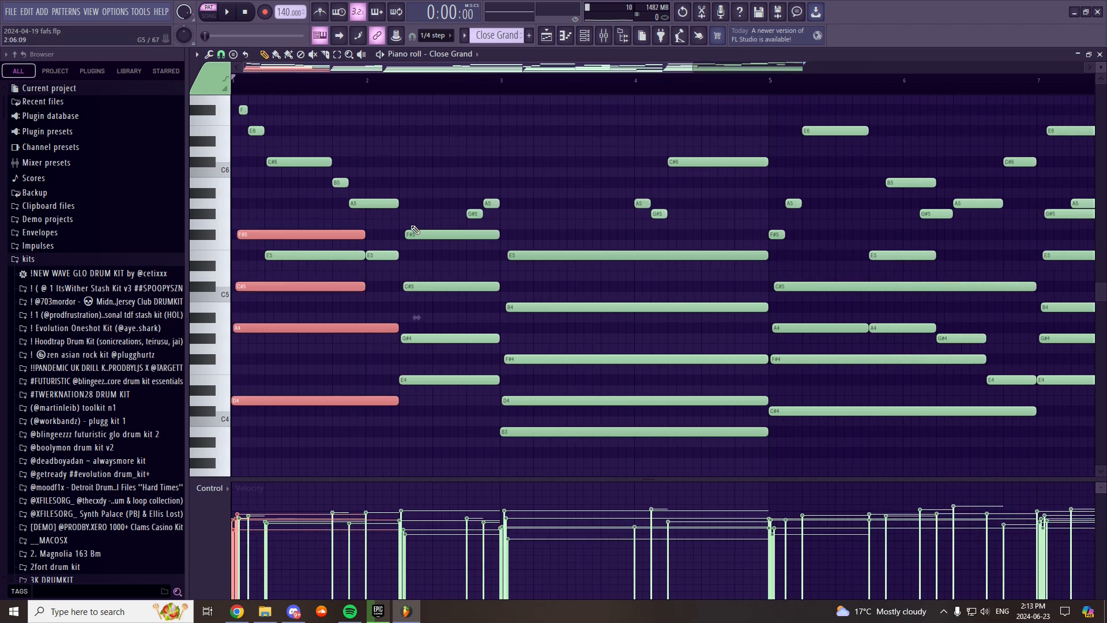
left_click_drag(413, 227, 429, 424)
left_click_drag(517, 242, 606, 535)
scroll(589, 84, "down", 3)
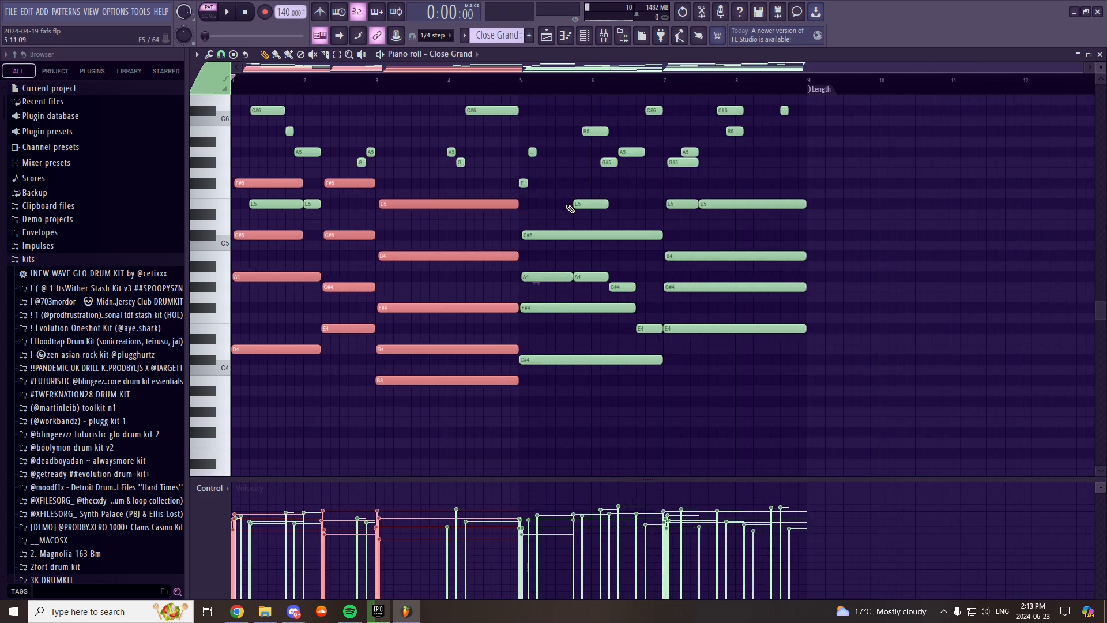
left_click_drag(541, 231, 544, 414)
left_click_drag(687, 202, 660, 331)
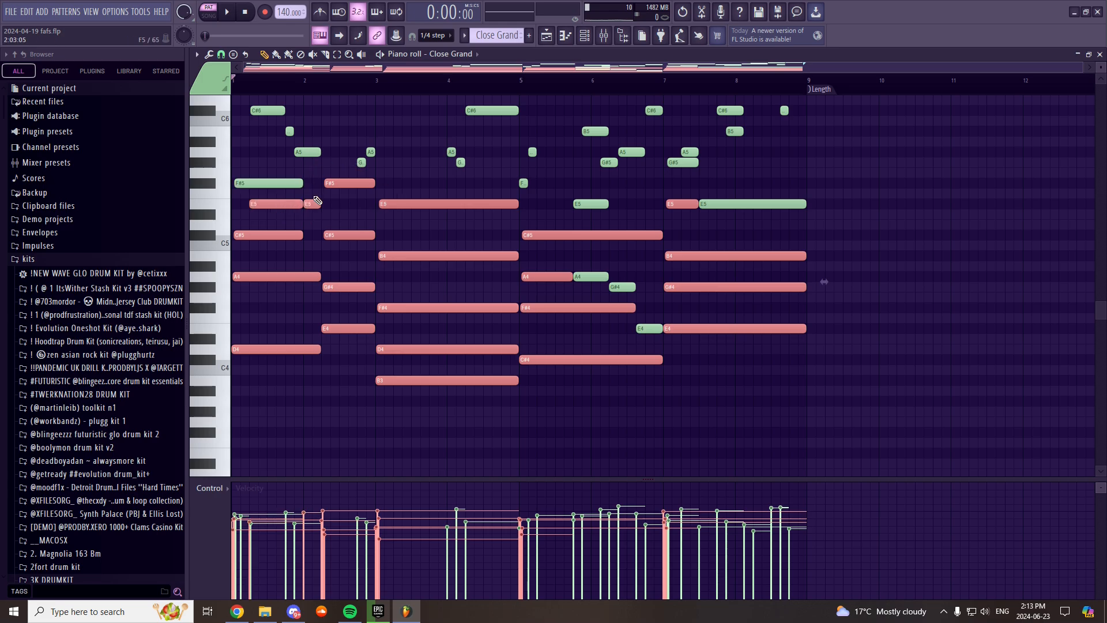
- Select the upper melody notes of the Close Grand pattern, from the first bar through the last
left_click_drag(317, 201, 269, 210)
left_click_drag(312, 152, 269, 99)
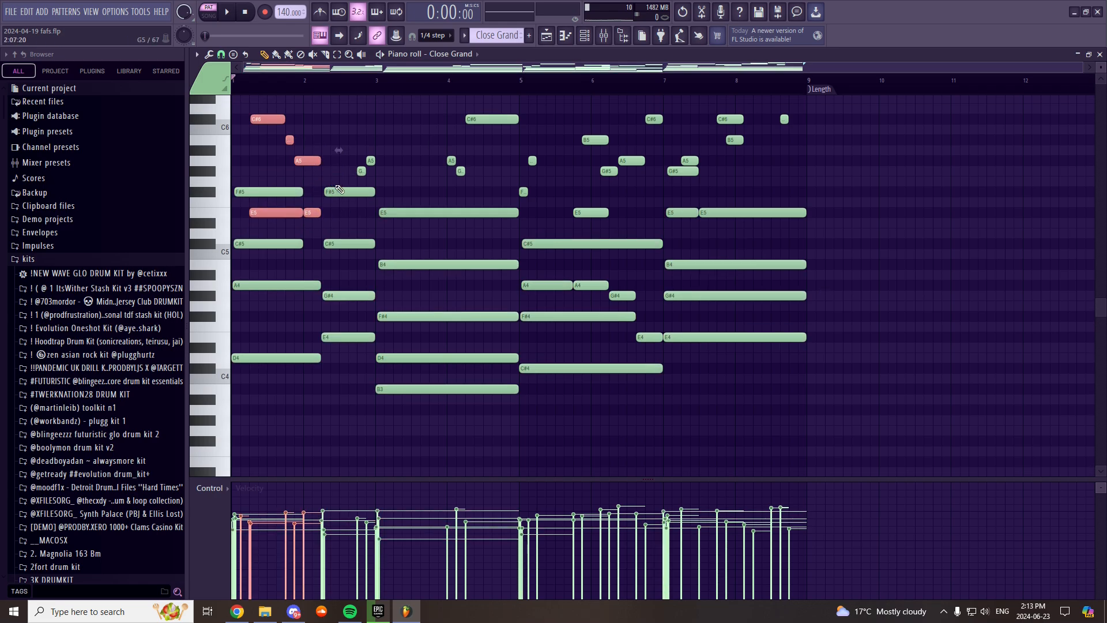
scroll(336, 151, "up", 1)
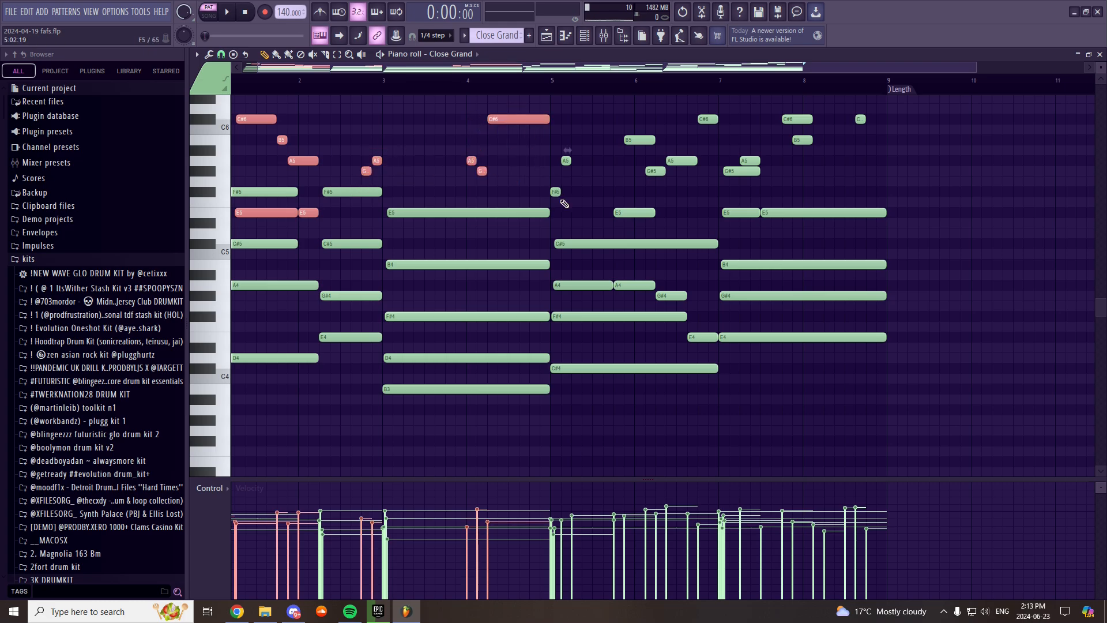
left_click_drag(554, 195, 605, 148)
left_click_drag(637, 223, 757, 171)
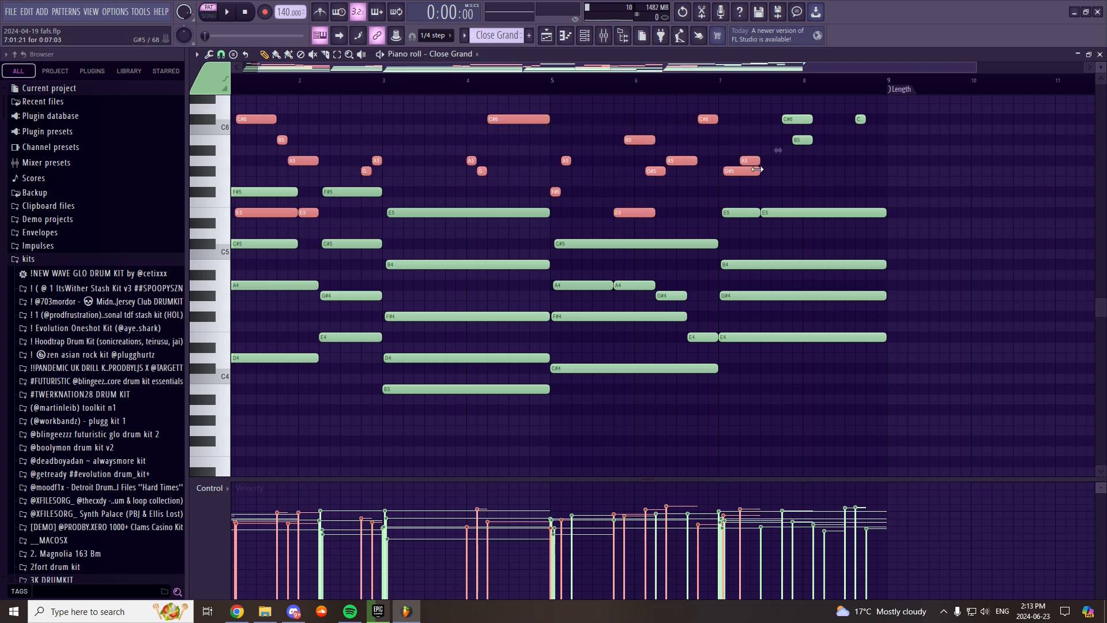
left_click_drag(789, 104, 827, 150)
left_click_drag(853, 135, 873, 103)
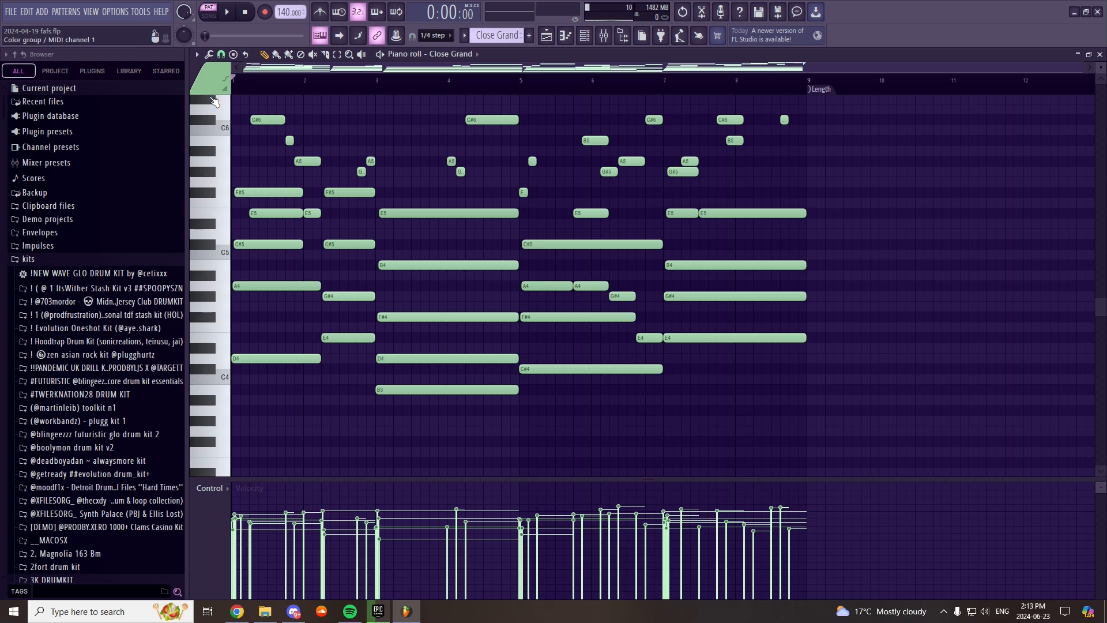
- Play back the Close Grand pattern and follow its chords and melody up to the end
scroll(252, 110, "up", 2)
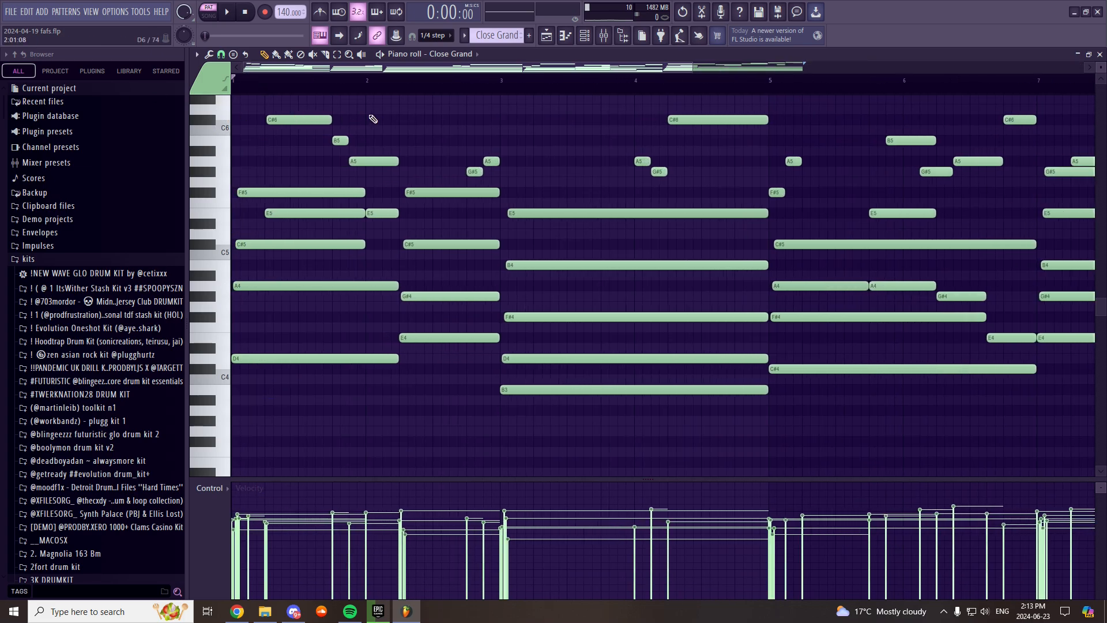
scroll(319, 93, "down", 2)
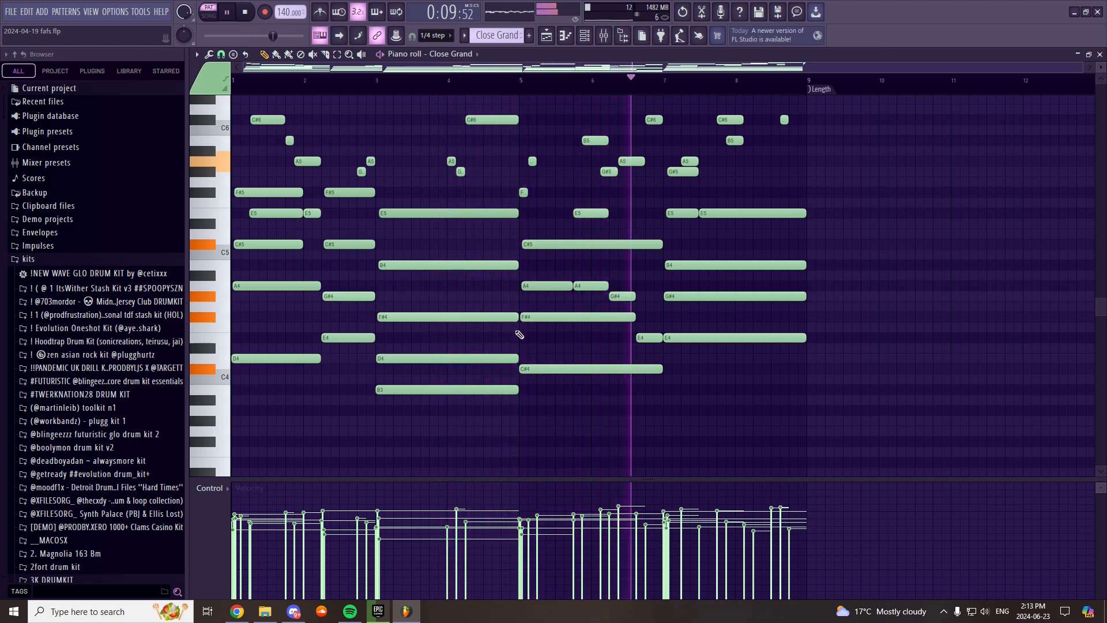
scroll(525, 336, "up", 2)
scroll(526, 336, "up", 2)
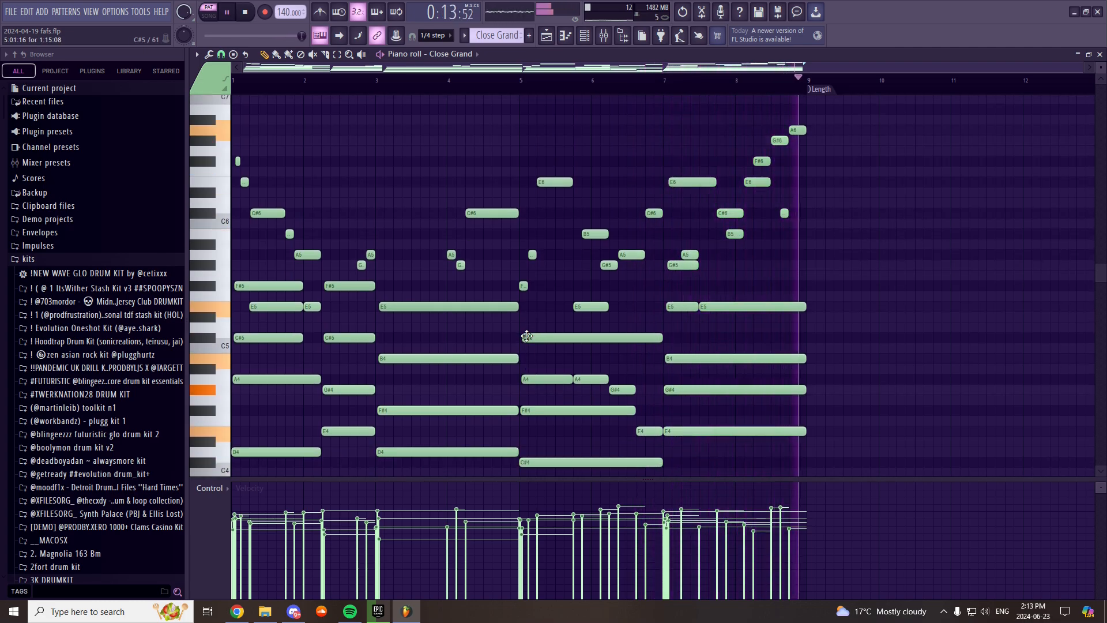
left_click(522, 286)
key("space")
key("space")
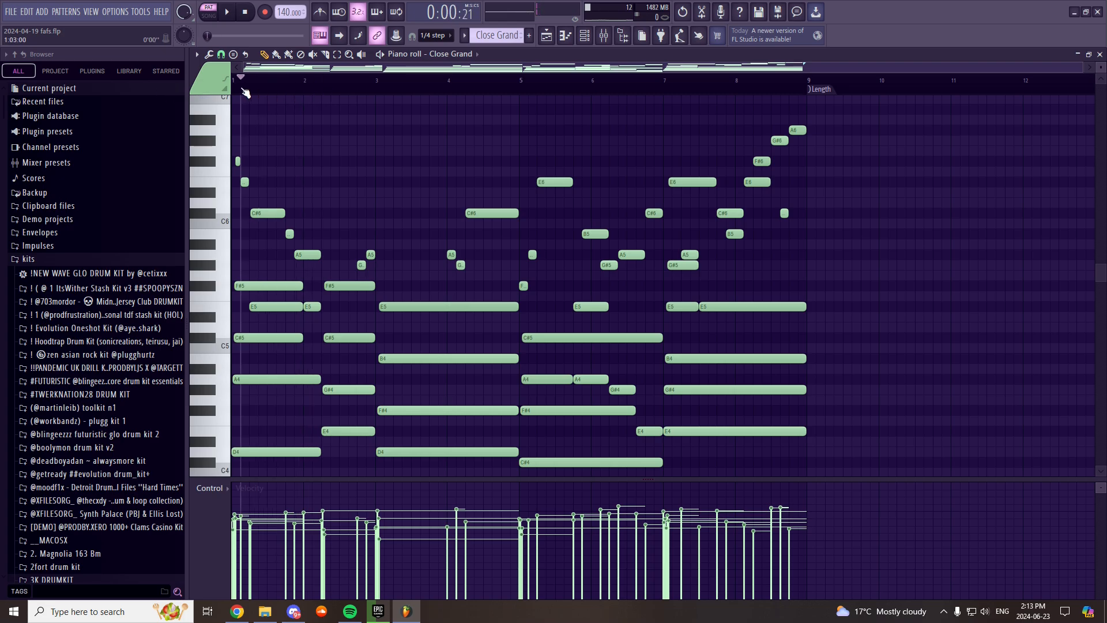
- Examine the timing of the Close Grand notes around the first two bars
scroll(305, 127, "down", 3)
left_click(233, 82)
scroll(406, 201, "up", 2)
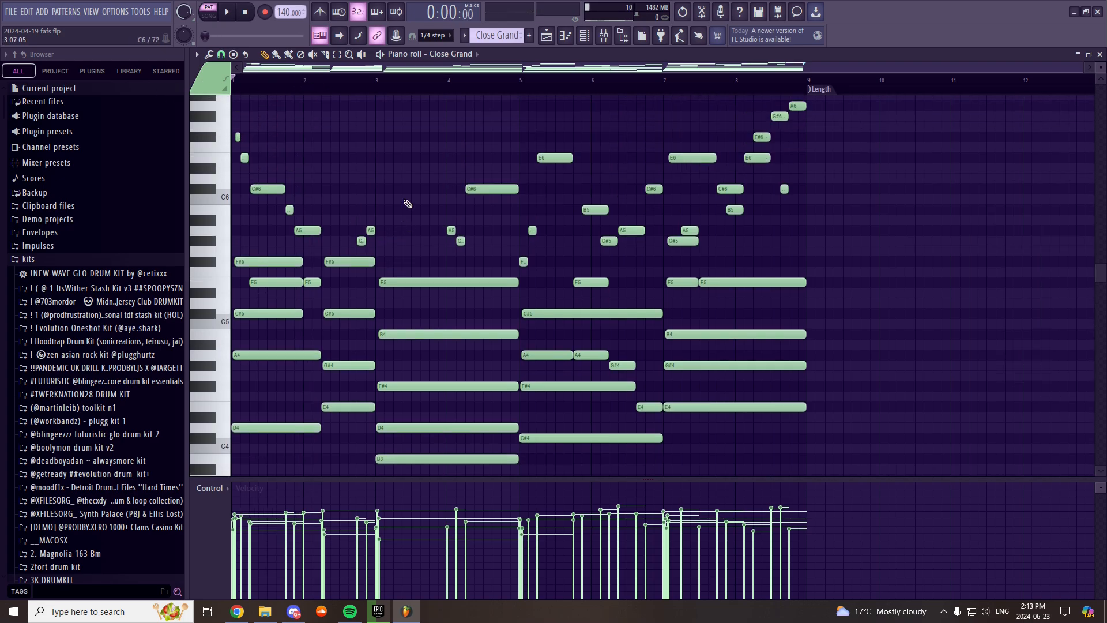
scroll(223, 127, "up", 1)
scroll(365, 173, "down", 2)
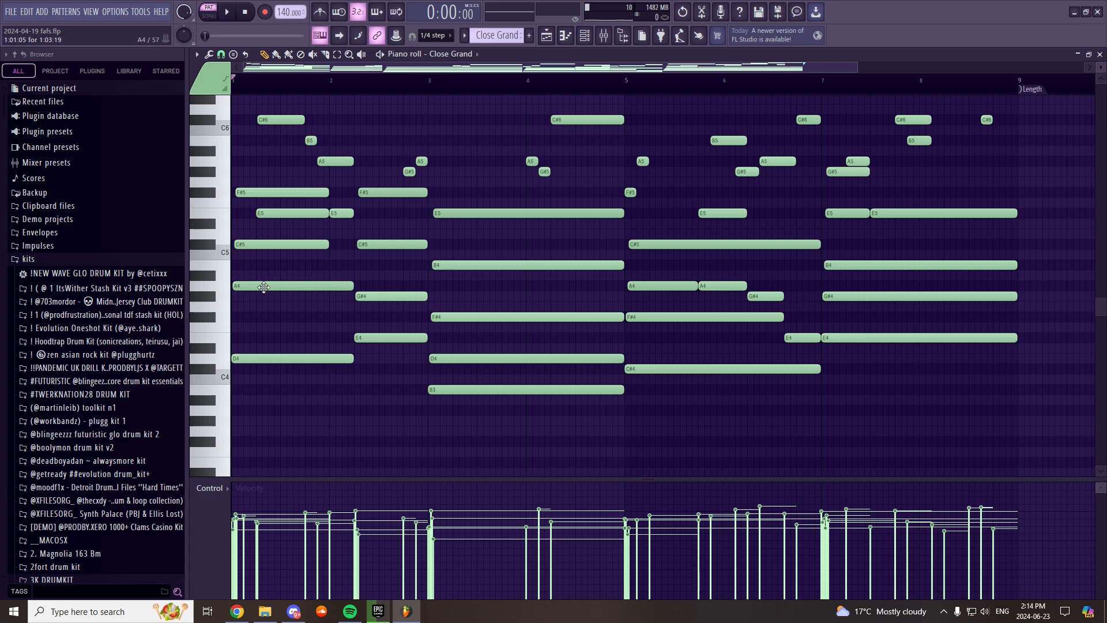
scroll(264, 95, "up", 1)
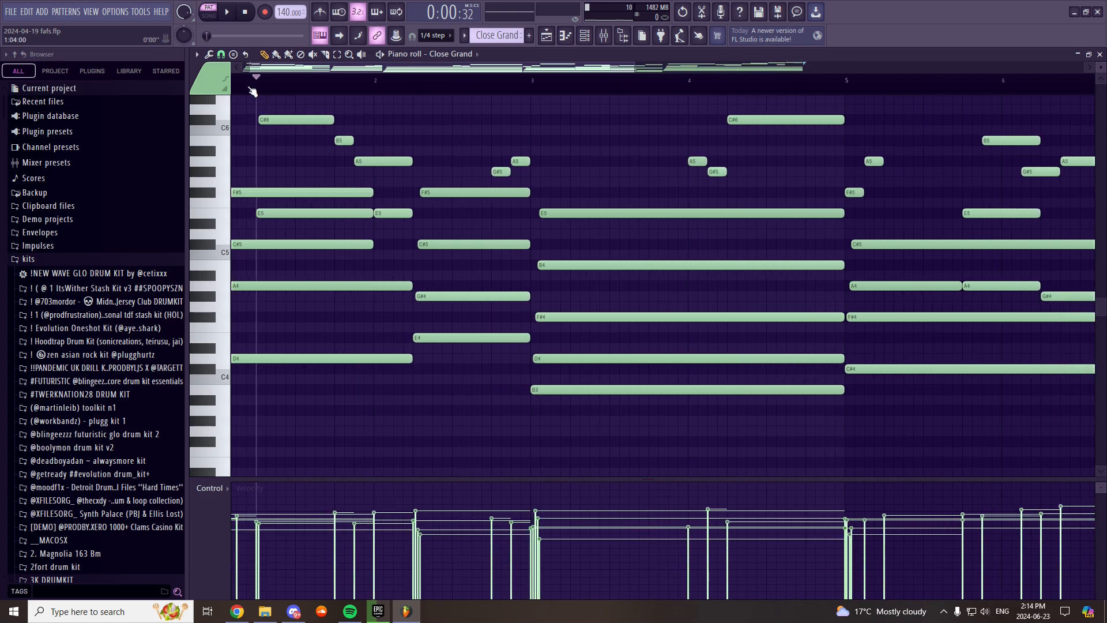
scroll(280, 108, "up", 1)
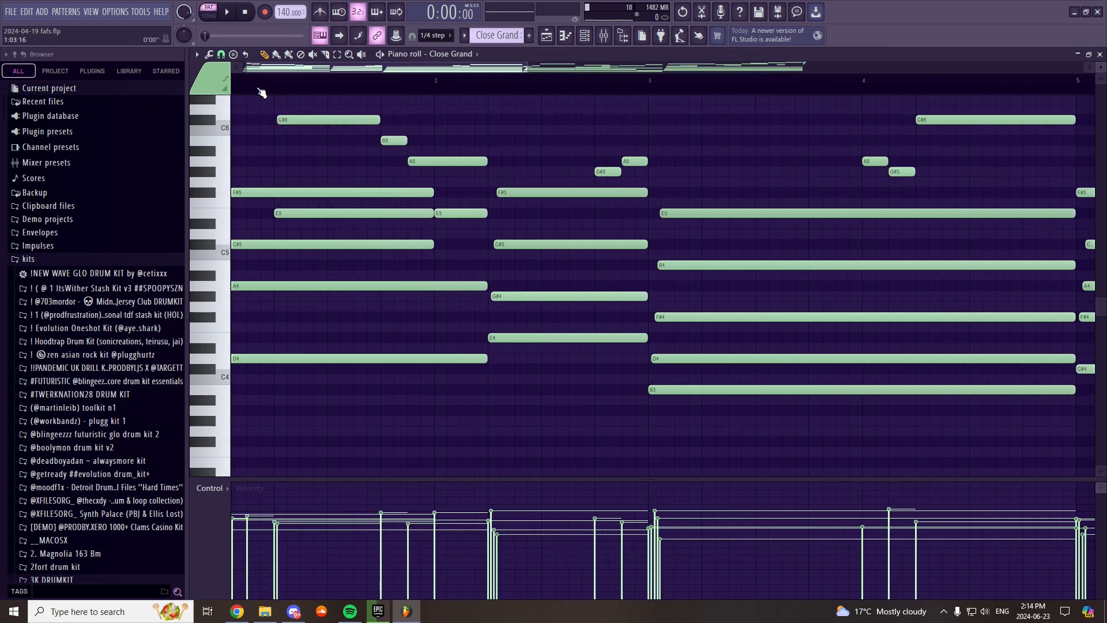
scroll(314, 90, "down", 3)
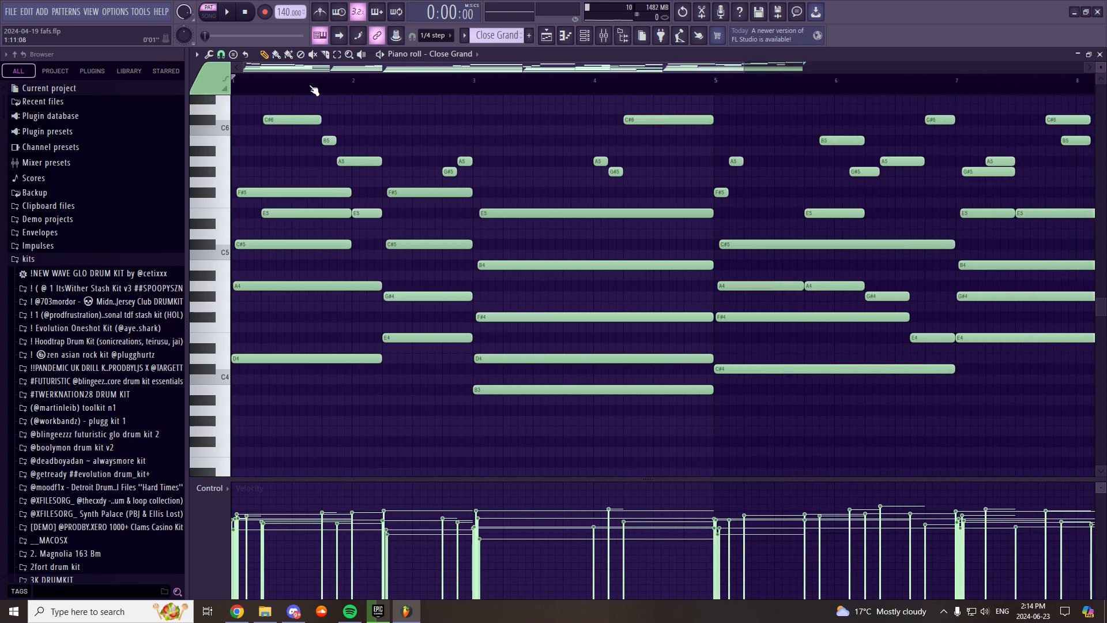
left_click(331, 91)
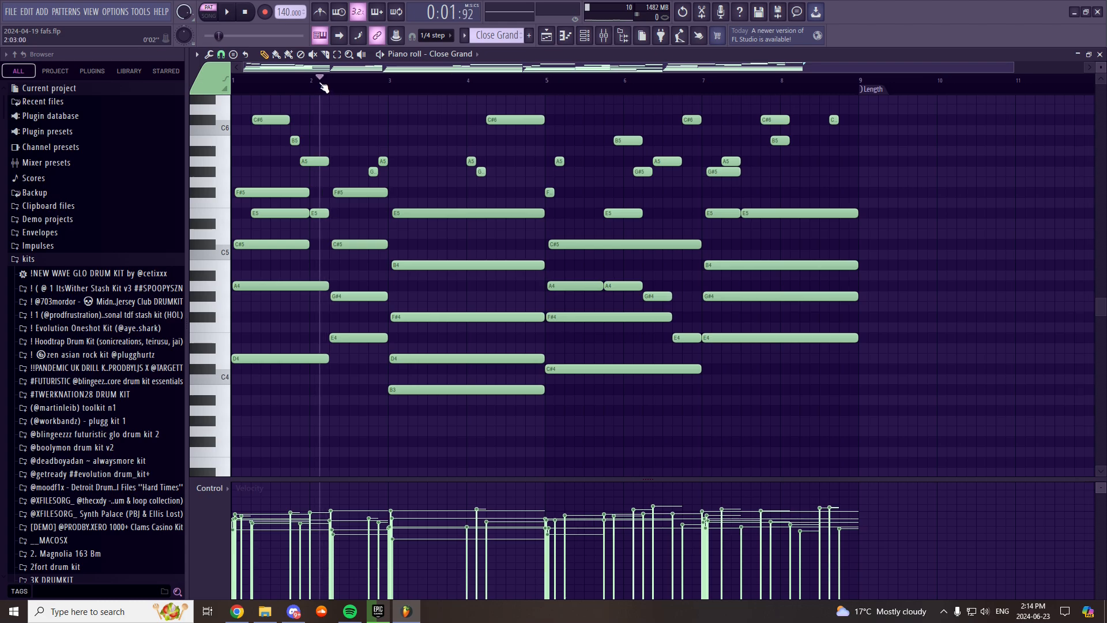
- Solo Track 2 in the playlist and play its pulsatronic pattern in the piano roll
key("F5")
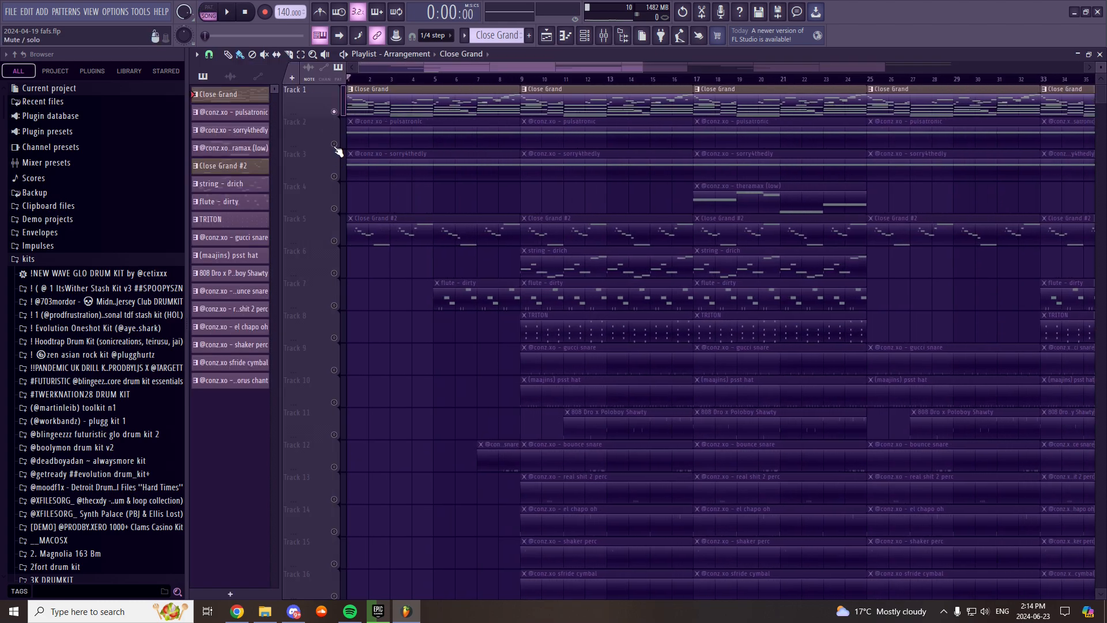
right_click(334, 144)
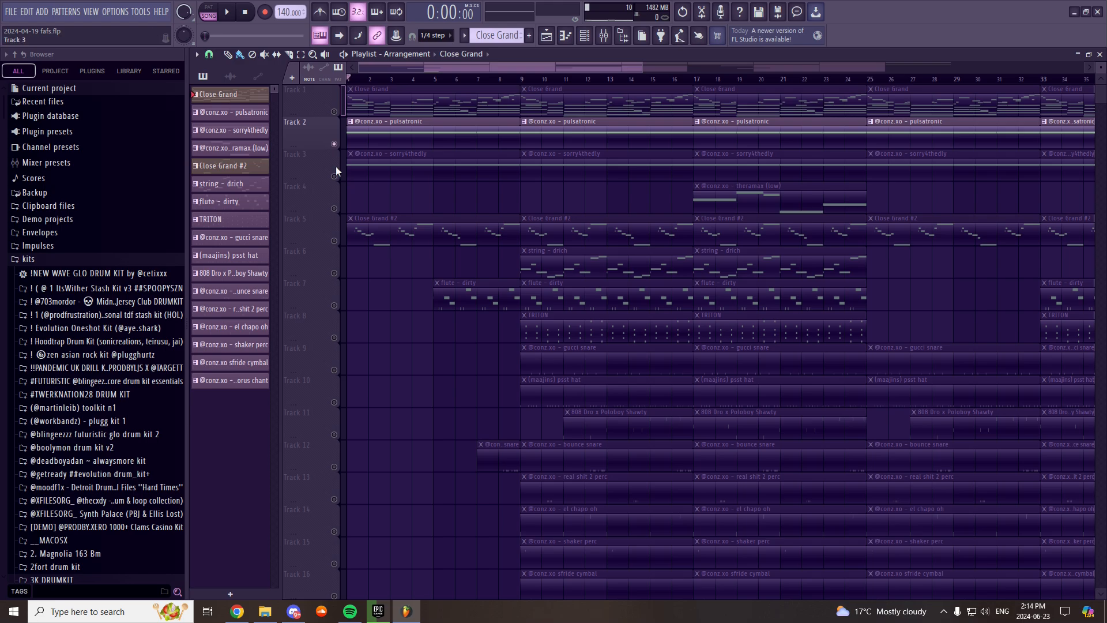
double_click(376, 136)
scroll(380, 83, "down", 2)
left_click_drag(420, 80, 253, 100)
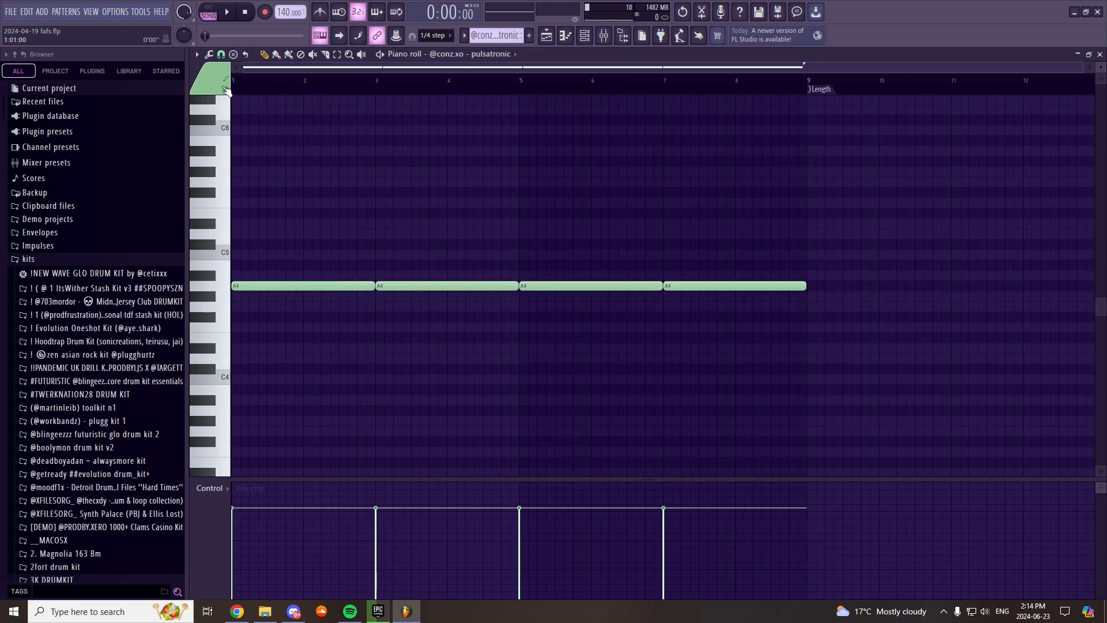
key("space")
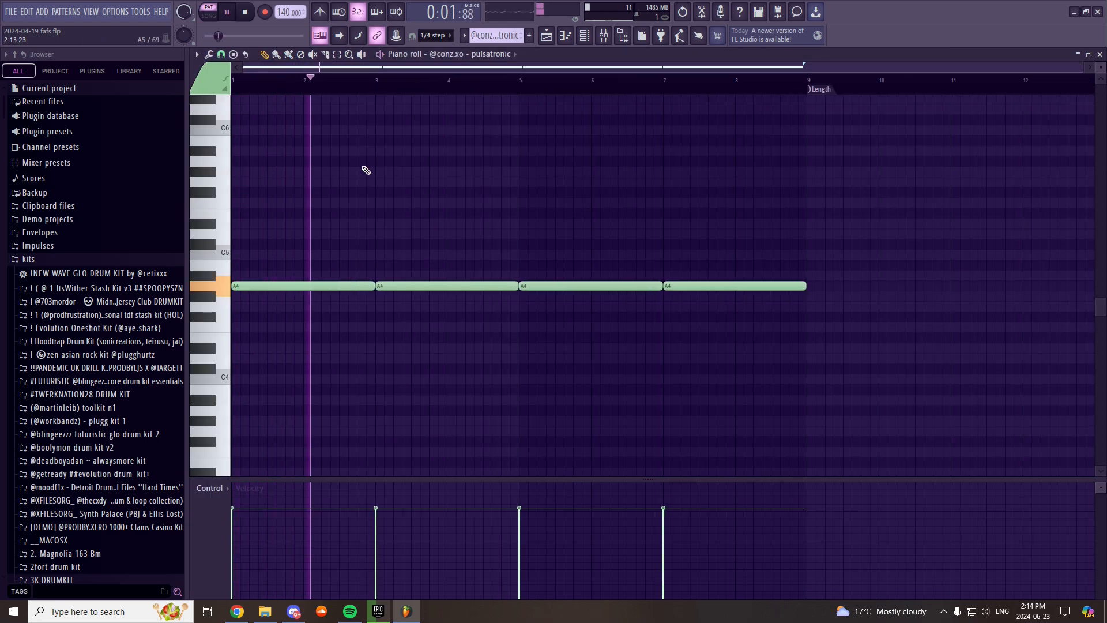
key("space")
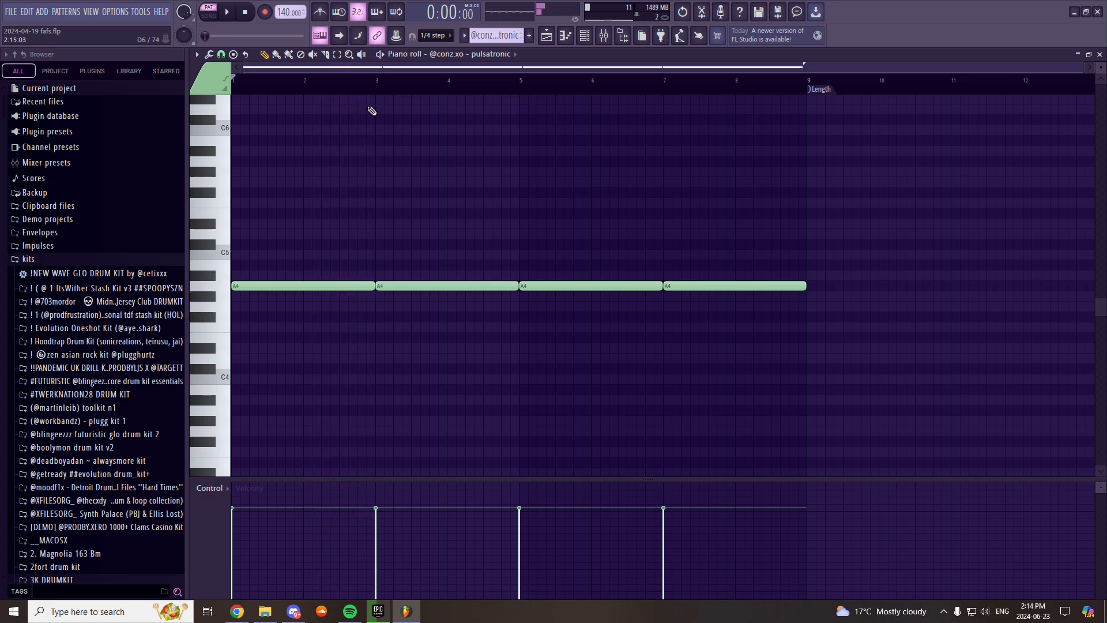
- Solo Track 3 and play its sorry4thedly pattern in the piano roll, then return to the playlist
left_click_drag(255, 131, 319, 132)
scroll(267, 84, "up", 2)
left_click_drag(267, 84, 629, 99)
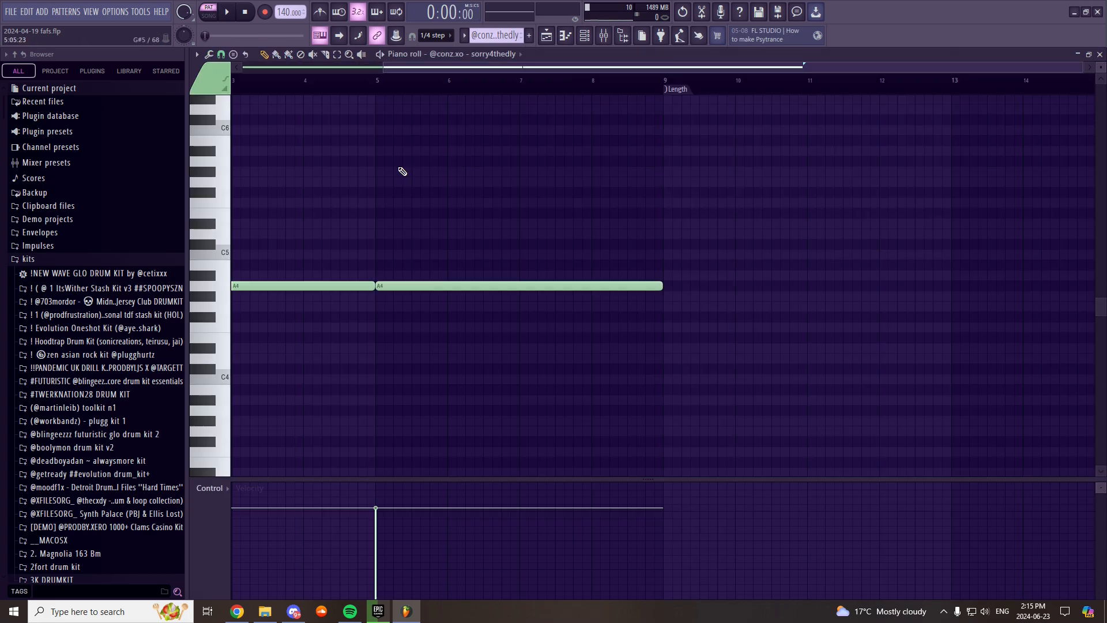
left_click_drag(398, 67, 251, 69)
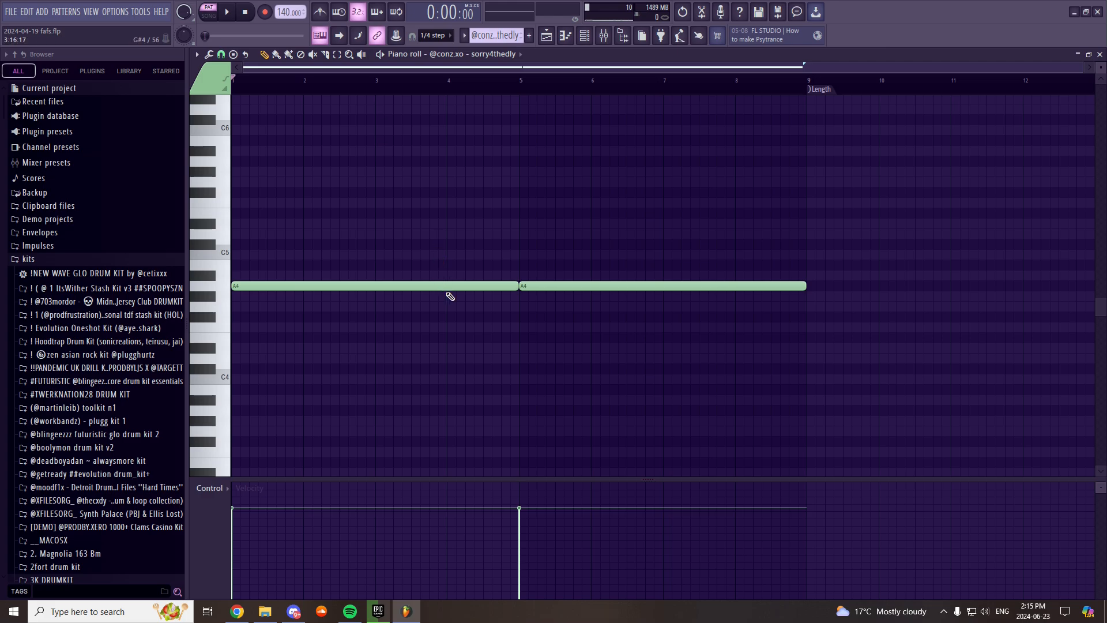
key("space")
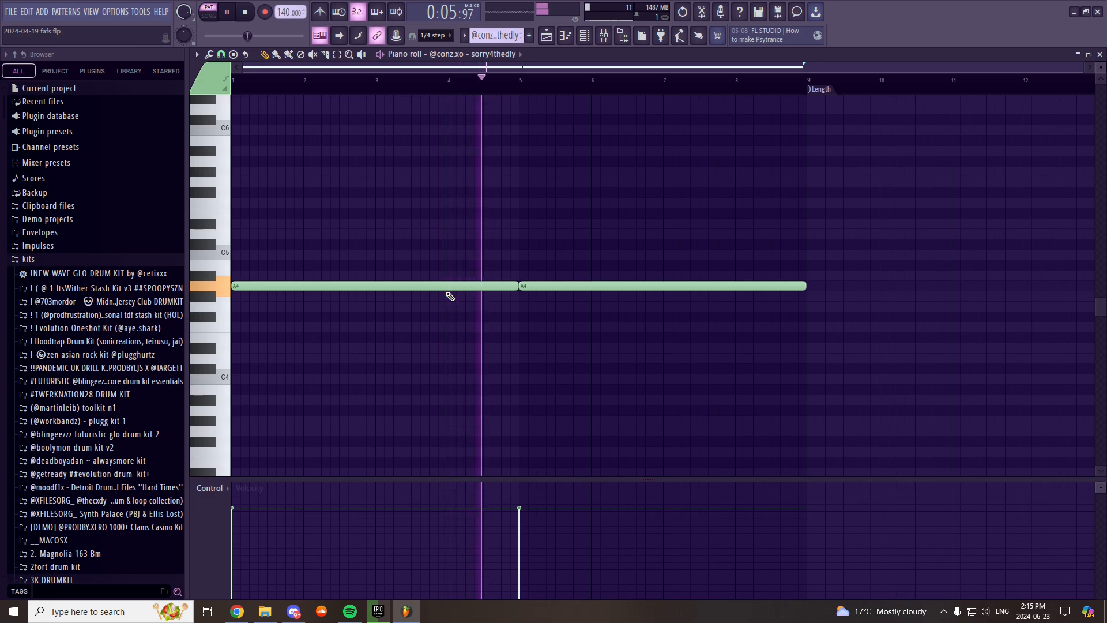
key("space")
left_click(1101, 55)
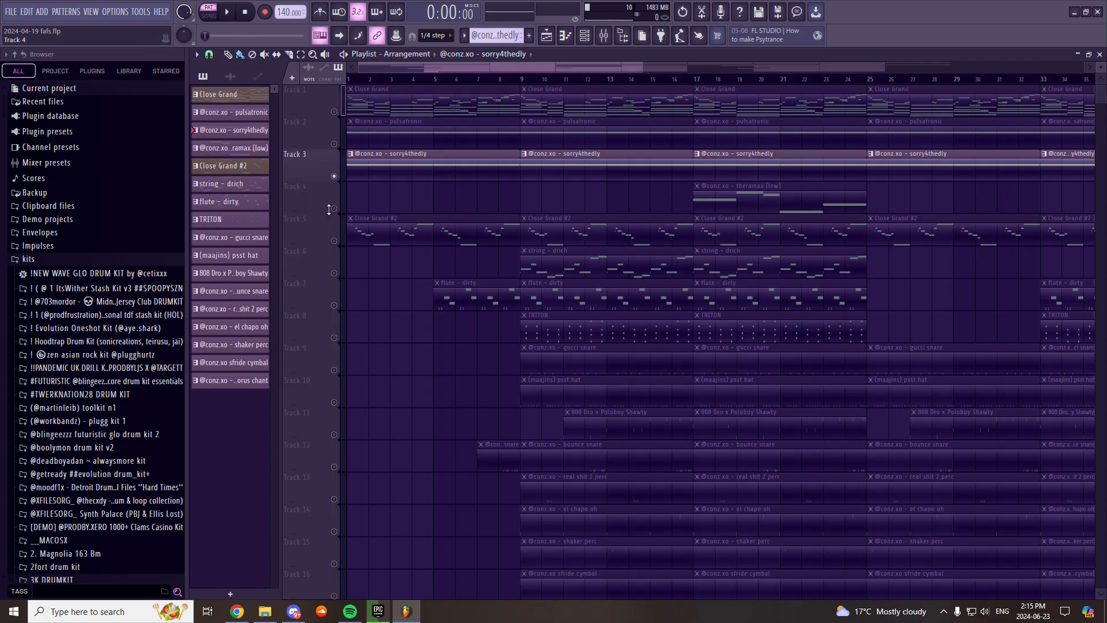
- Solo Track 4 and play its theramax (low) pattern in the piano roll
right_click(335, 209)
double_click(759, 192)
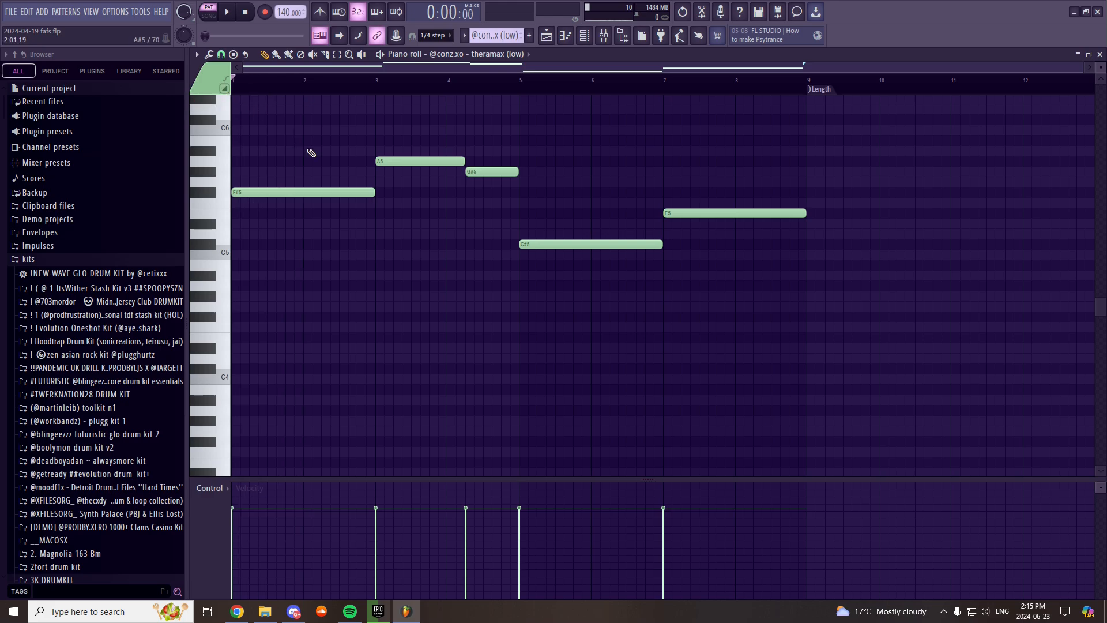
key("space")
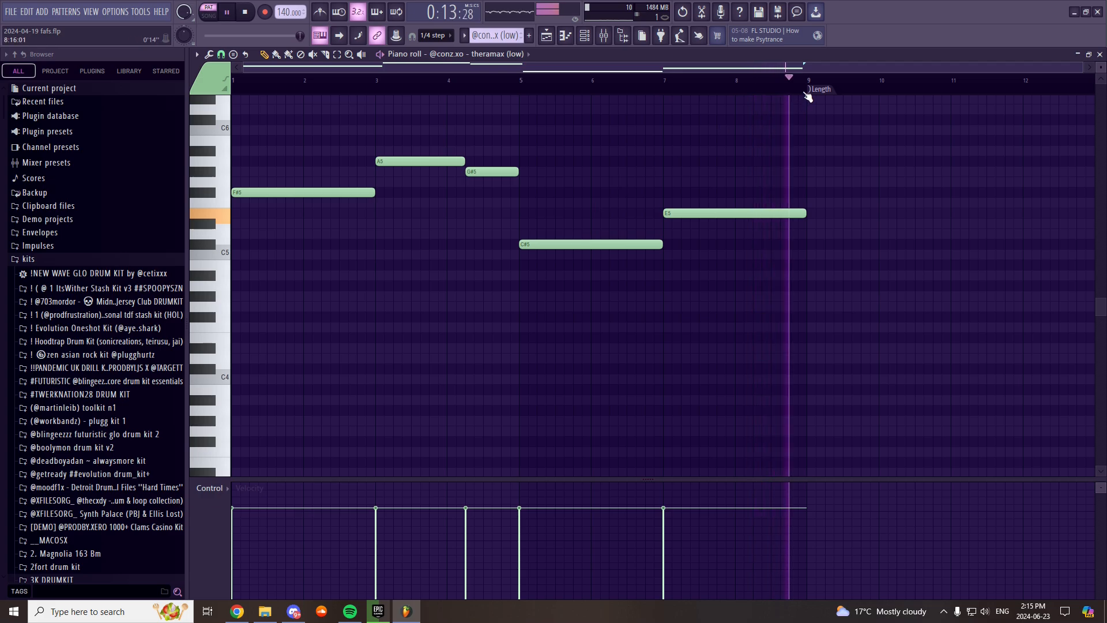
key("space")
left_click_drag(332, 86, 253, 113)
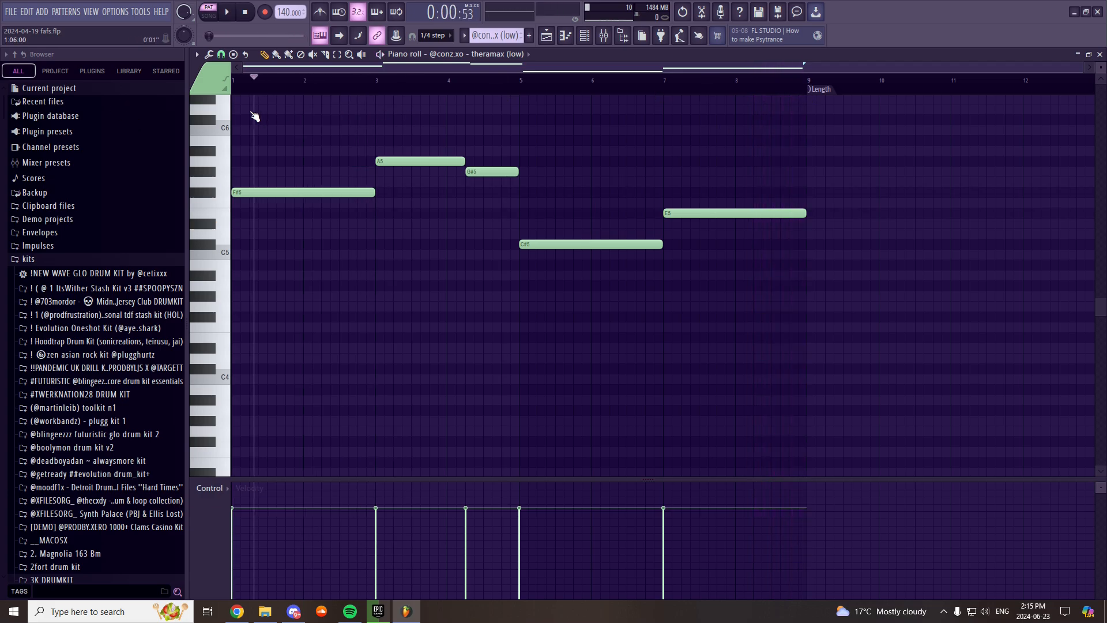
left_click_drag(392, 86, 241, 85)
- Open the Close Grand #2 pattern from Track 5 in the piano roll and view its notes from bar 1
key("F5")
double_click(424, 235)
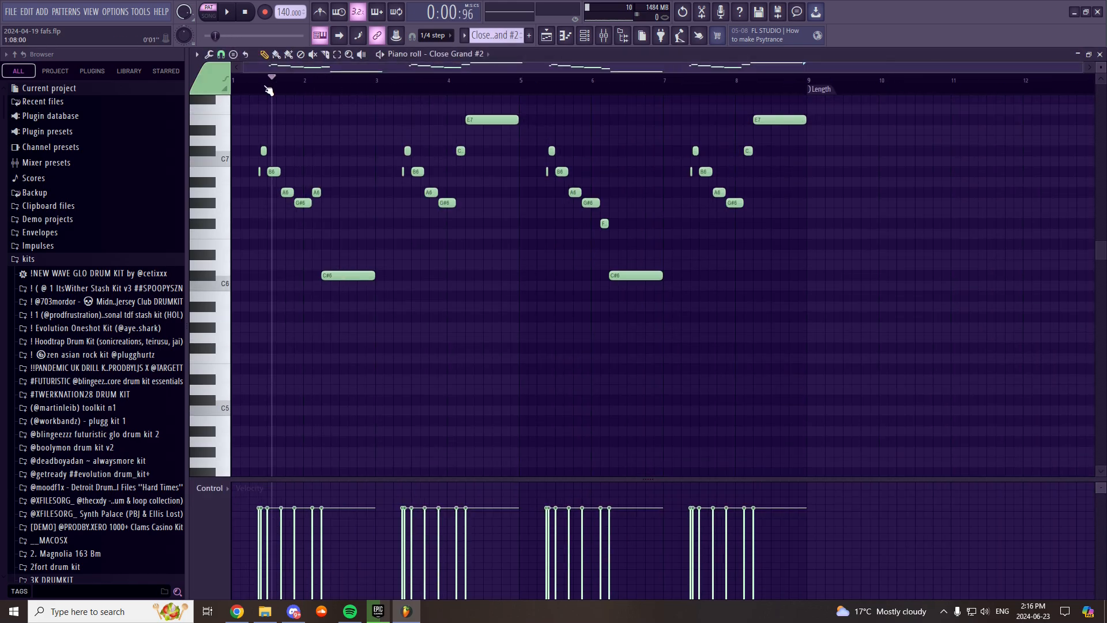
scroll(350, 213, "up", 2)
scroll(270, 87, "up", 2)
left_click_drag(270, 87, 183, 90)
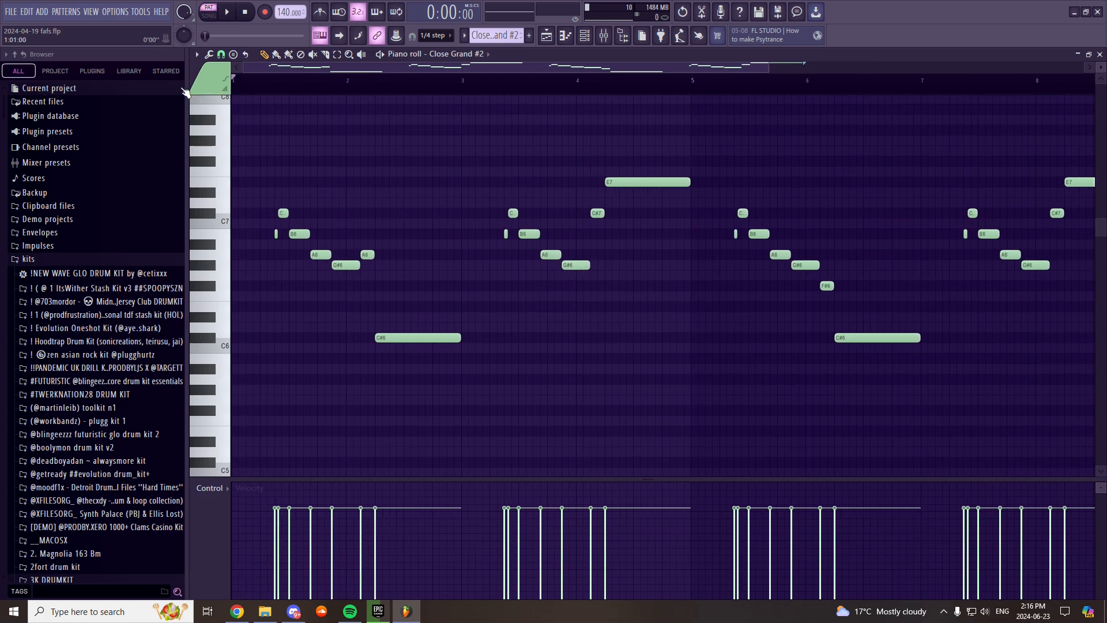
- Set the piano roll's snap to 1/2 step for the Close Grand #2 pattern
scroll(295, 92, "up", 4)
left_click(221, 53)
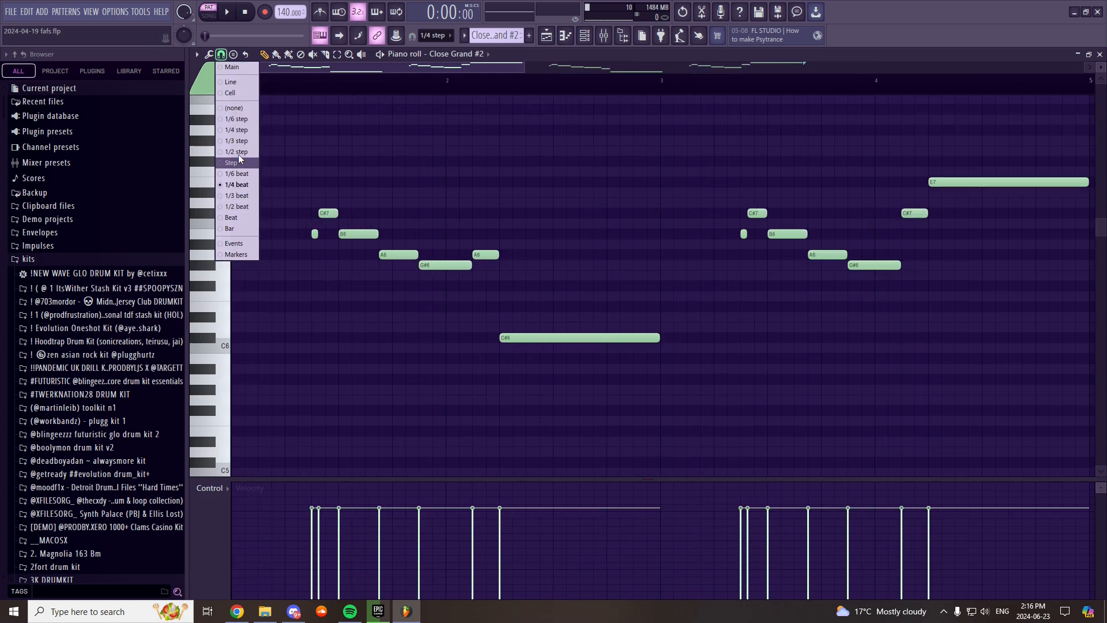
left_click(241, 152)
scroll(292, 89, "up", 3)
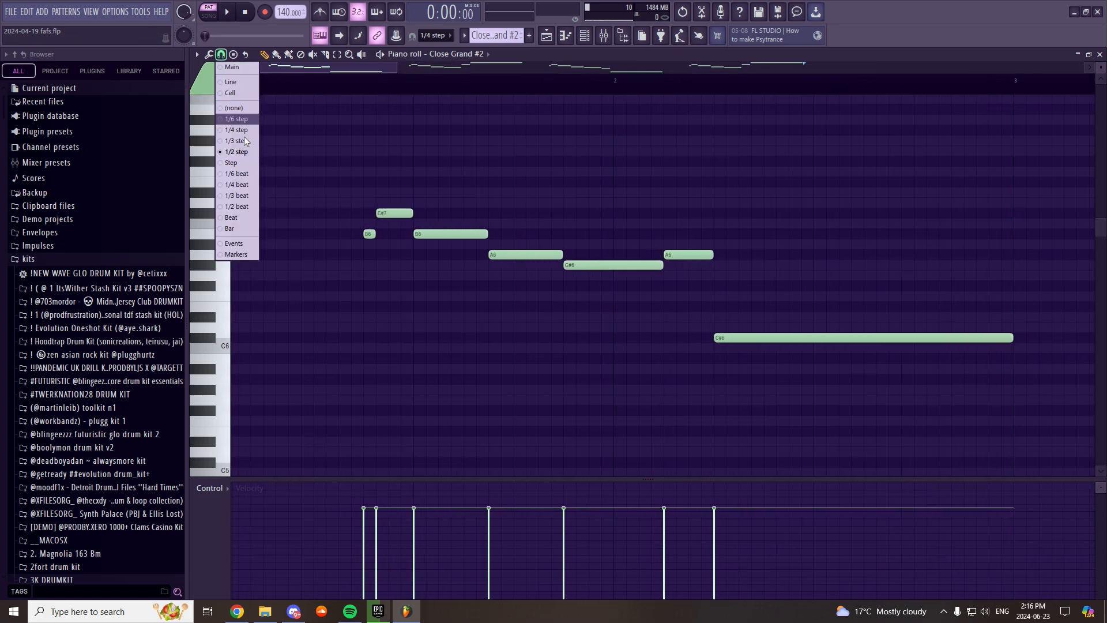
- With the snap at 1/2 step, examine the timing of the opening notes in the Close Grand #2 pattern
left_click(221, 54)
left_click(244, 151)
scroll(371, 217, "up", 2)
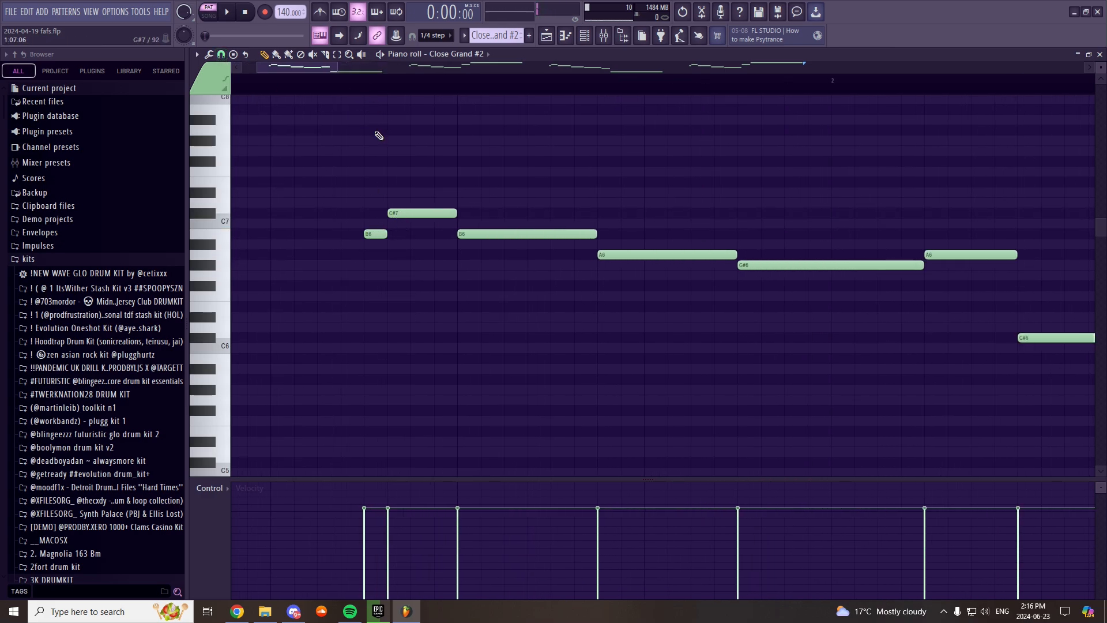
key("space")
scroll(375, 94, "down", 3)
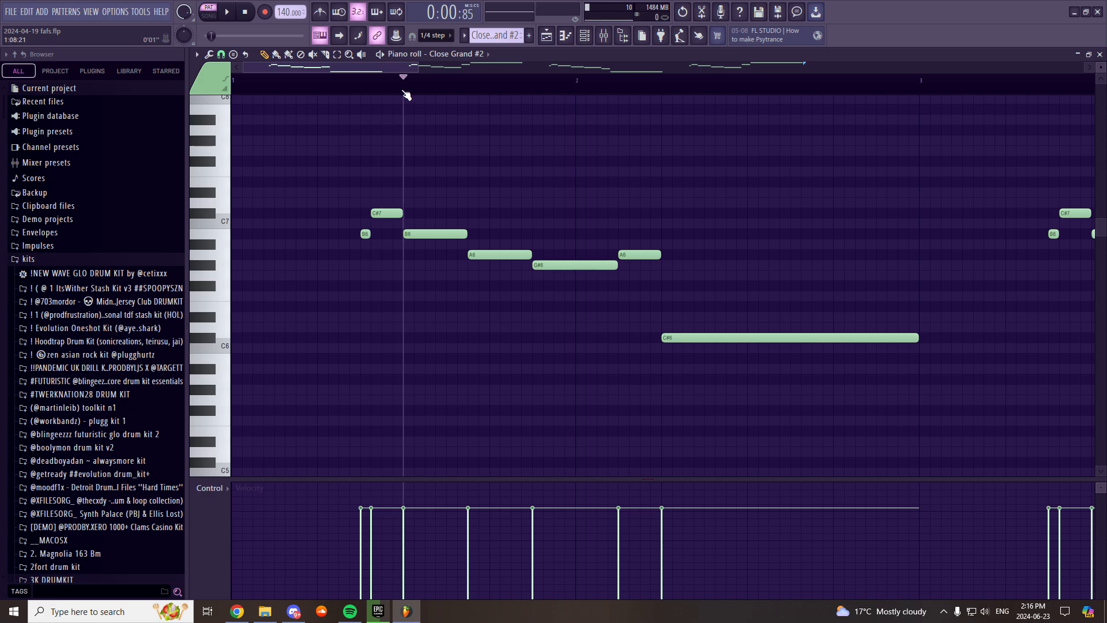
scroll(403, 91, "down", 4)
left_click_drag(404, 91, 197, 106)
- Set the piano roll's snap to 1/2 beat and play the Close Grand #2 pattern from bar 1
left_click(222, 55)
left_click(233, 208)
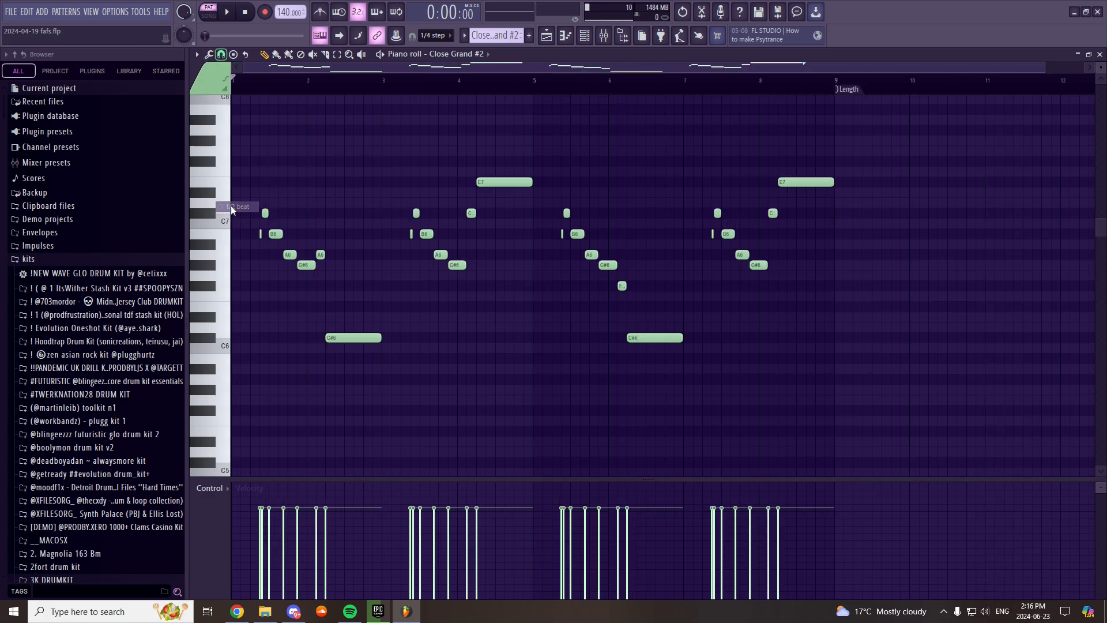
key("space")
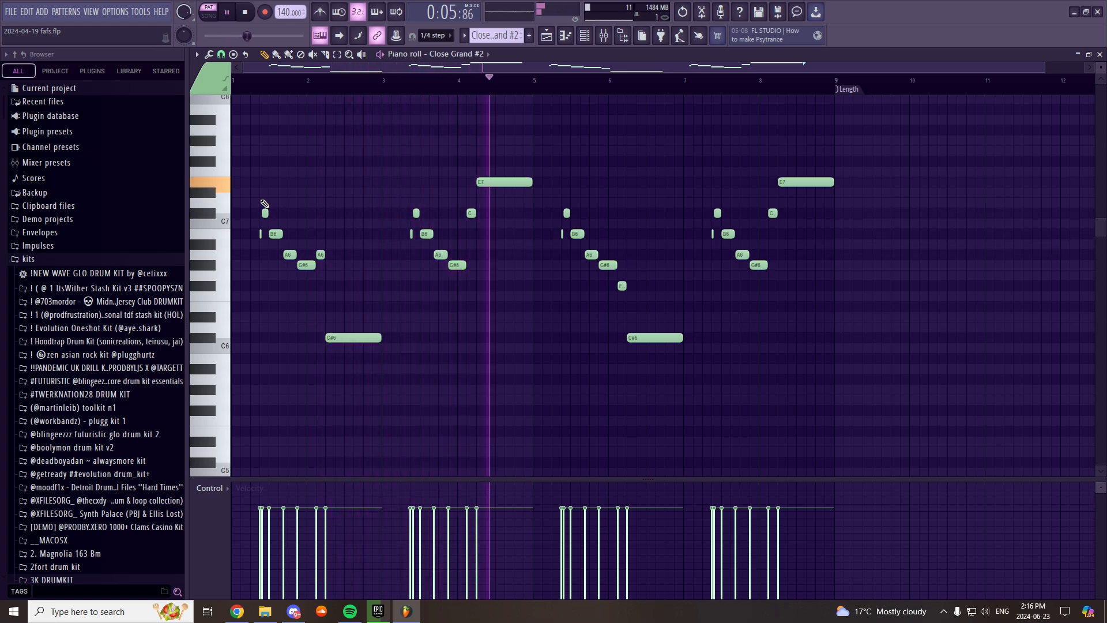
key("space")
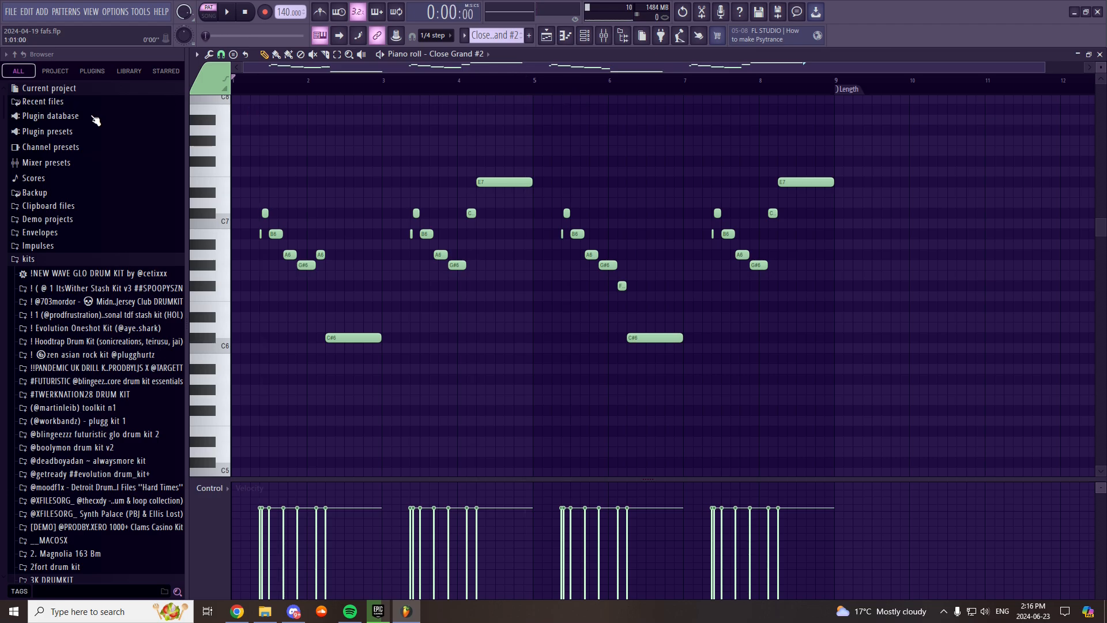
- Examine where the first Close Grand #2 notes start by placing the playhead at their beginning
scroll(281, 93, "up", 3)
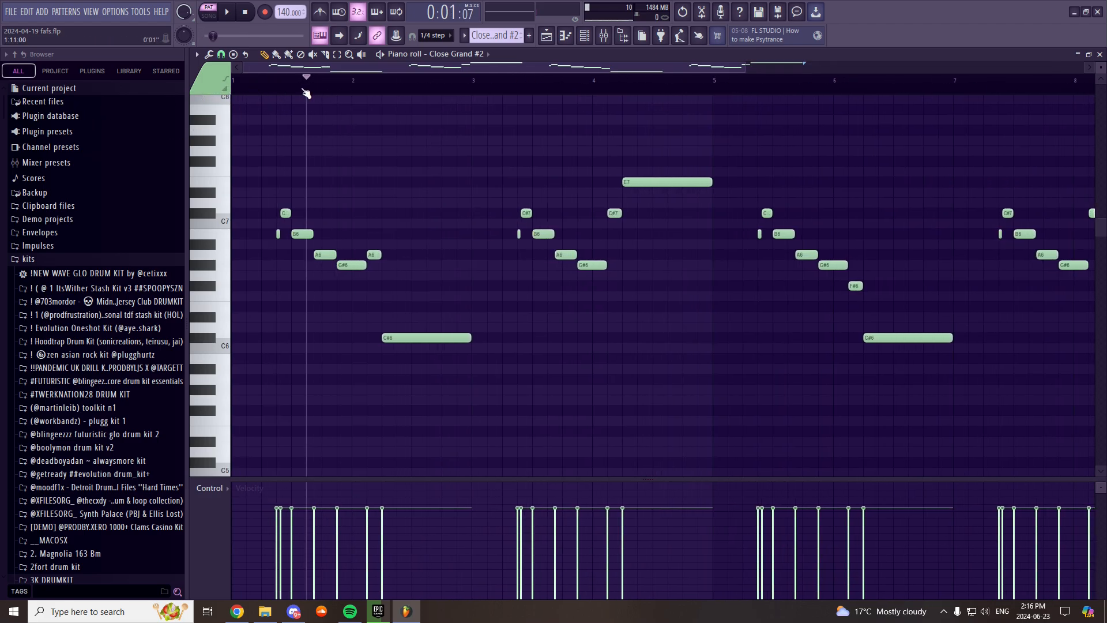
left_click(279, 92)
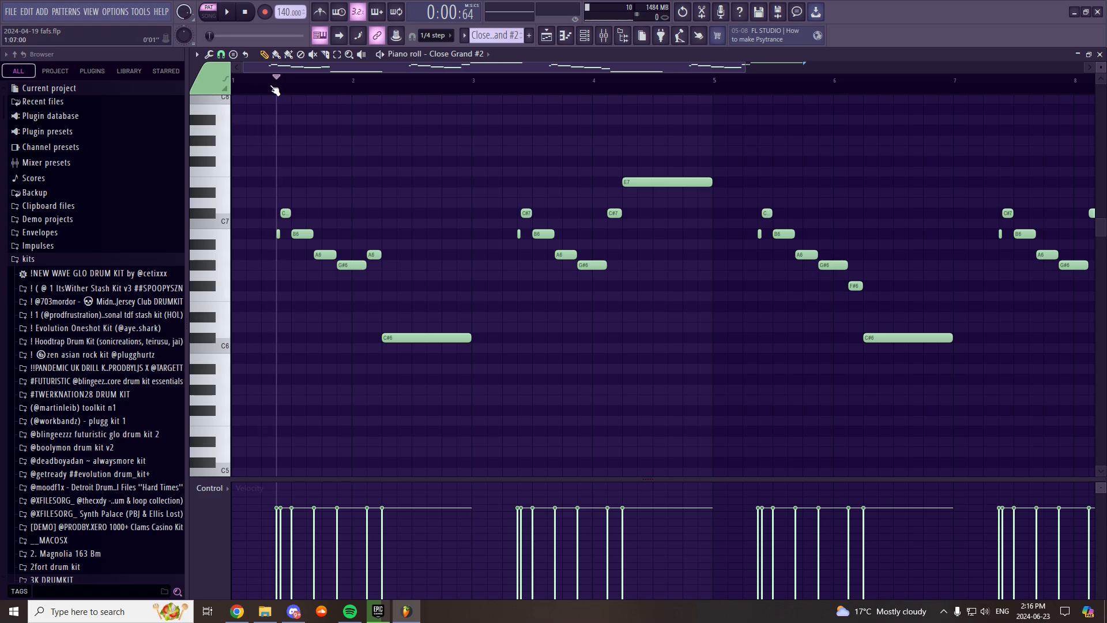
left_click(266, 84)
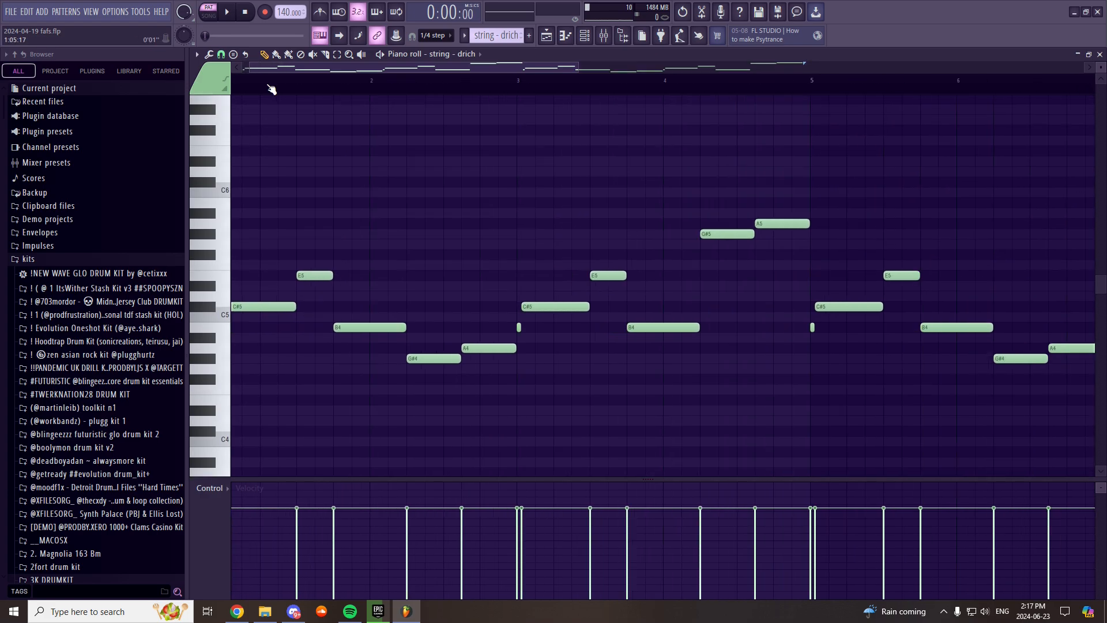
scroll(271, 90, "up", 1)
left_click(254, 130)
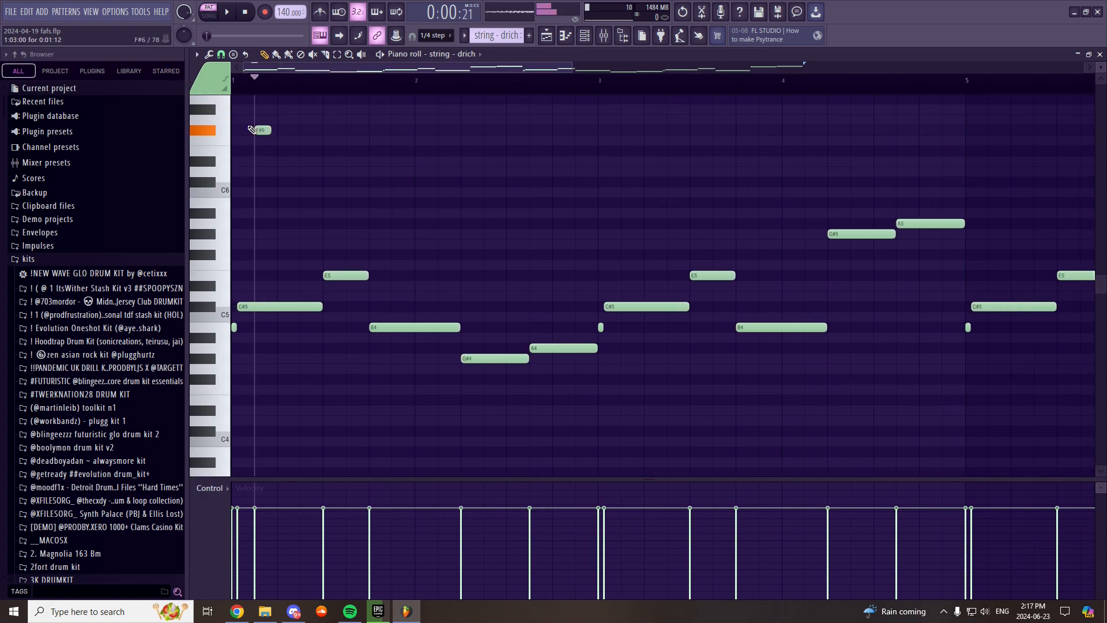
right_click(270, 129)
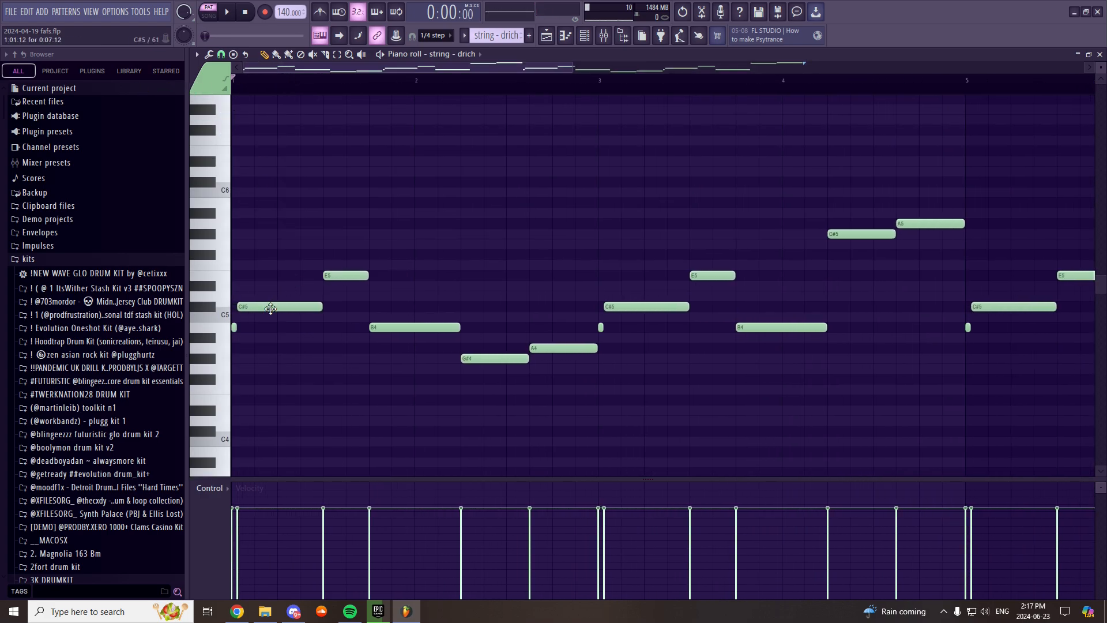
- Show the whole string - drich pattern in the piano roll and play it from bar 1
scroll(367, 90, "down", 3)
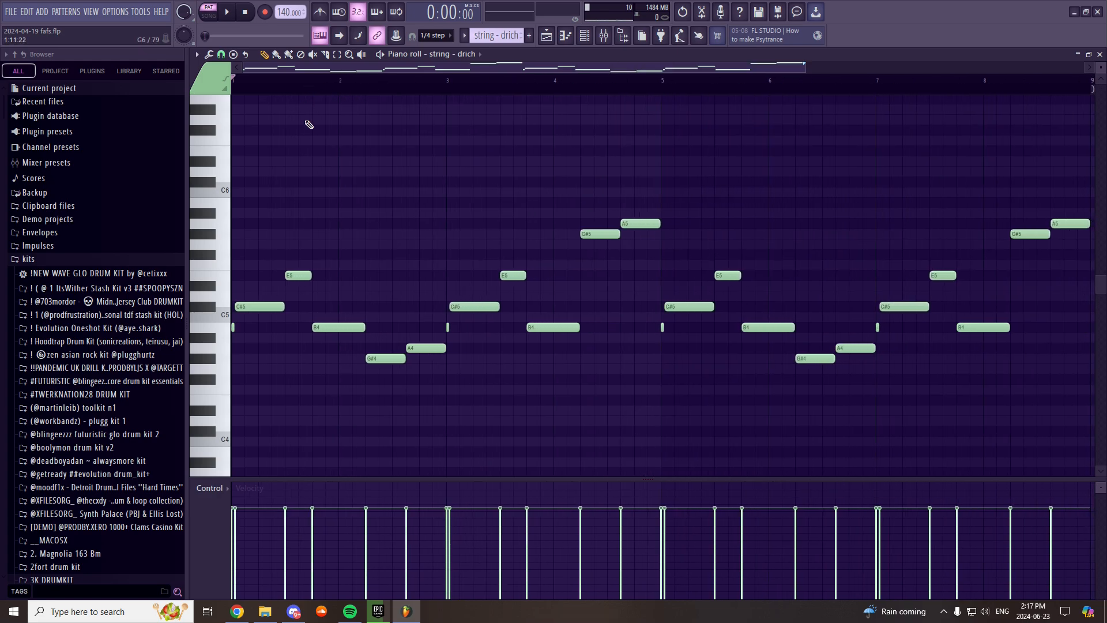
scroll(311, 93, "down", 1)
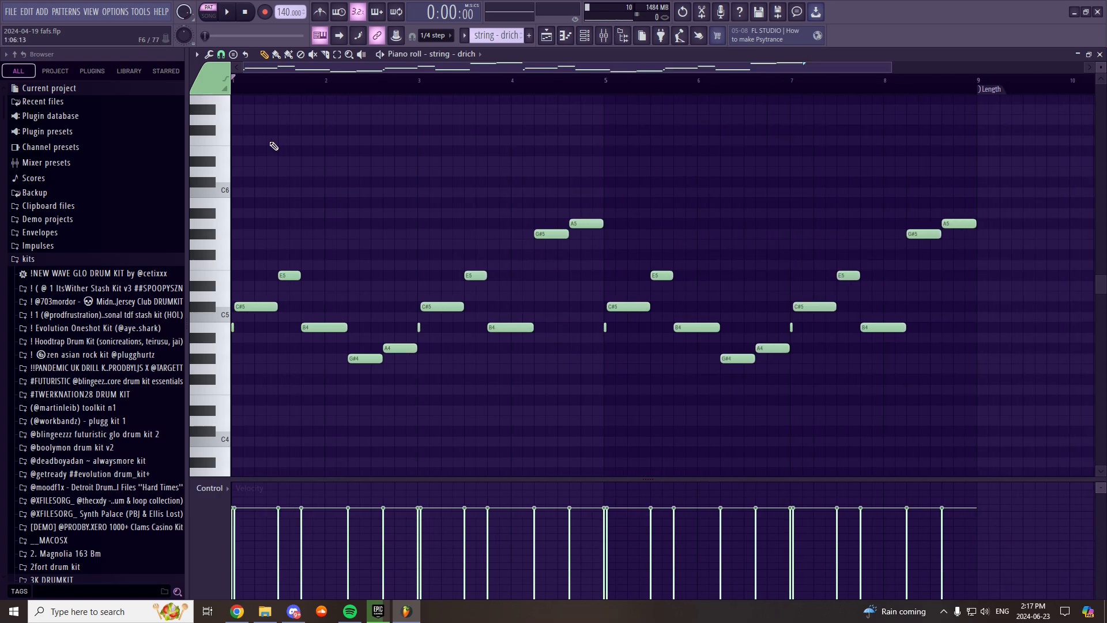
scroll(341, 188, "down", 2)
scroll(345, 191, "up", 2)
key("space")
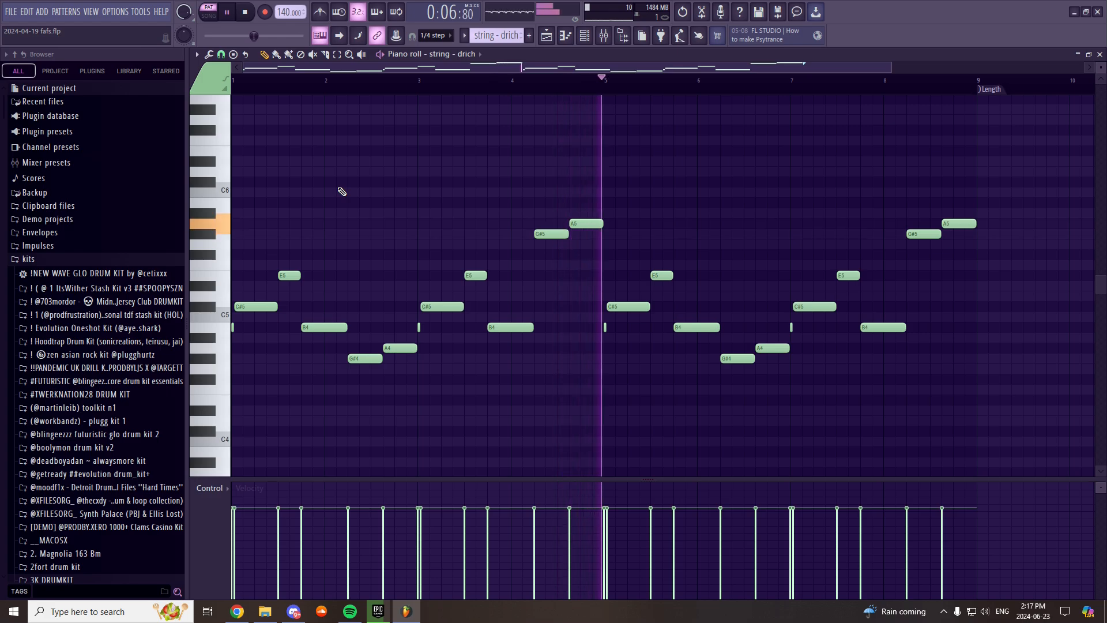
key("space")
left_click_drag(488, 103, 869, 108)
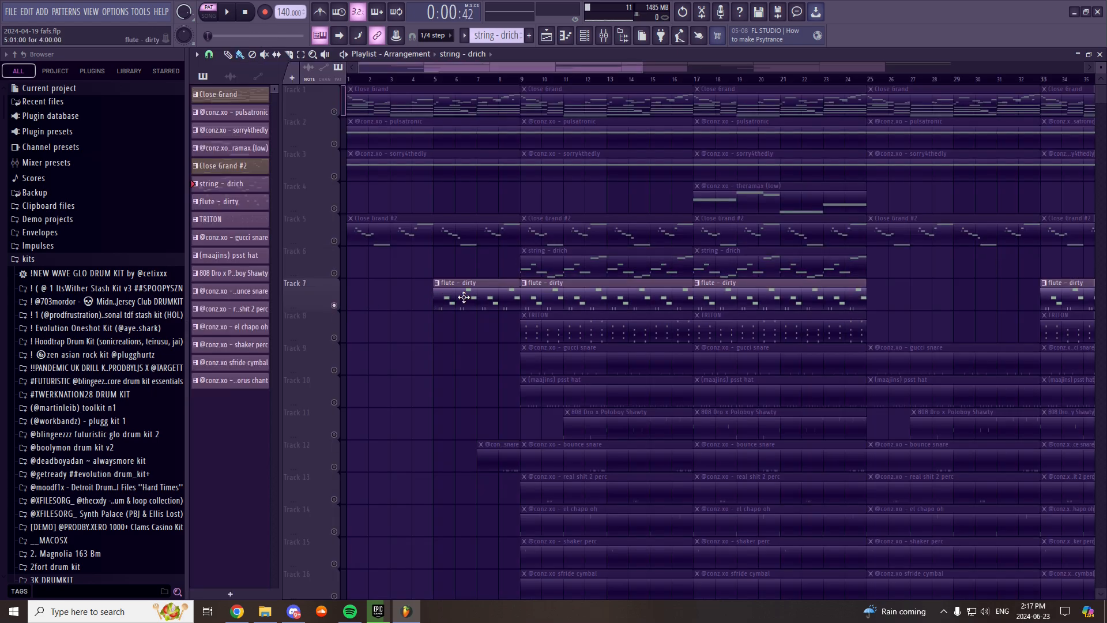
- Open the flute - dirty pattern from Track 7 in the piano roll and examine its opening notes, including the second A6
double_click(464, 297)
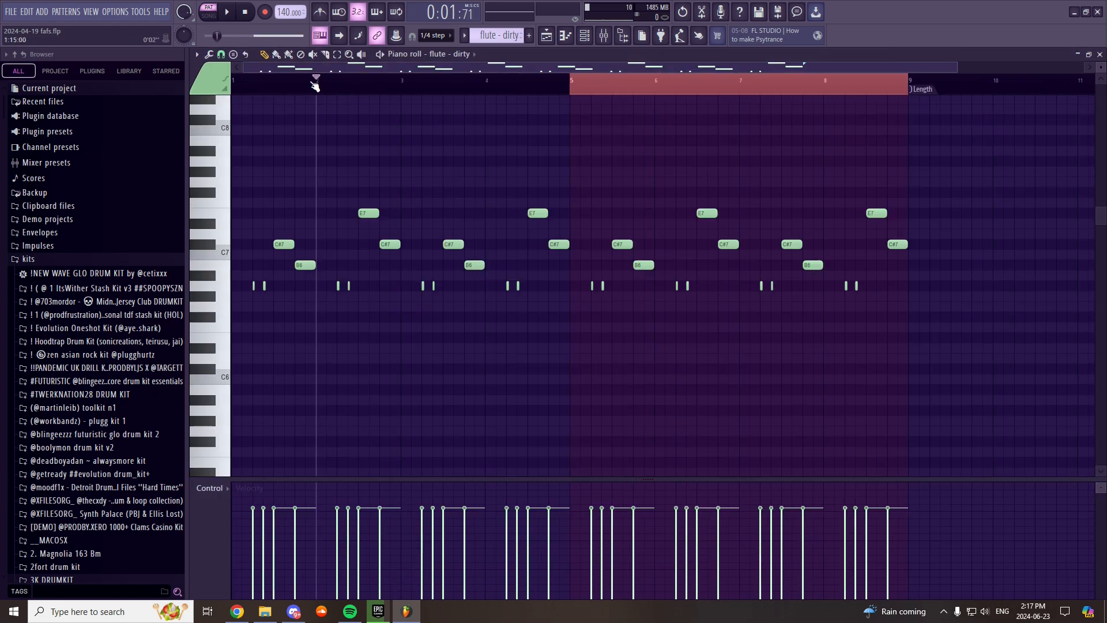
left_click_drag(315, 86, 284, 104)
scroll(237, 102, "up", 3)
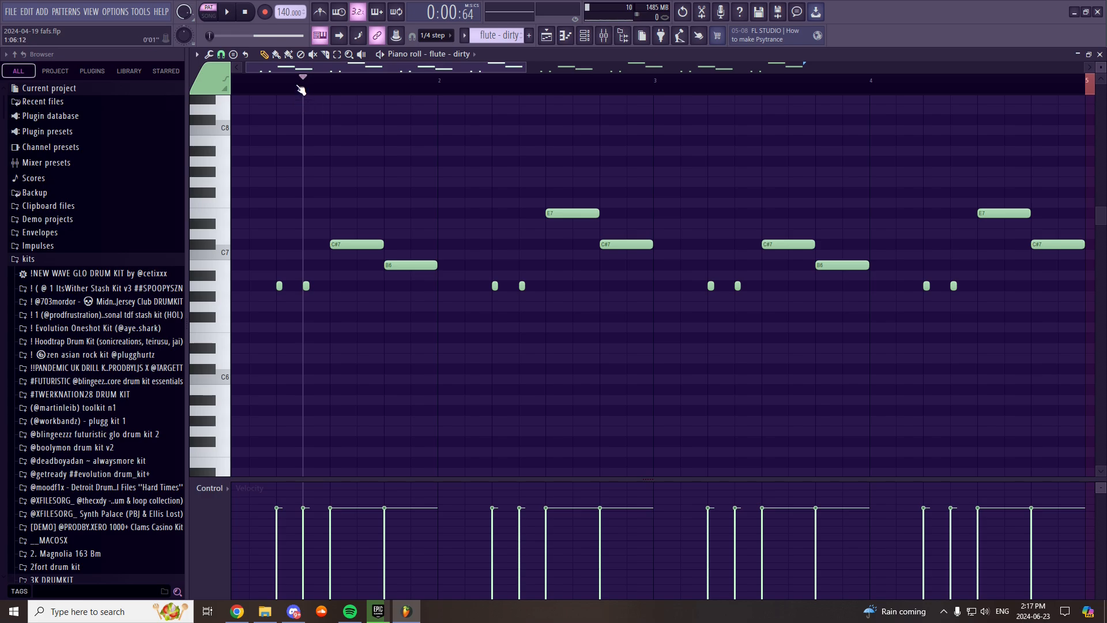
scroll(300, 89, "up", 2)
double_click(308, 287)
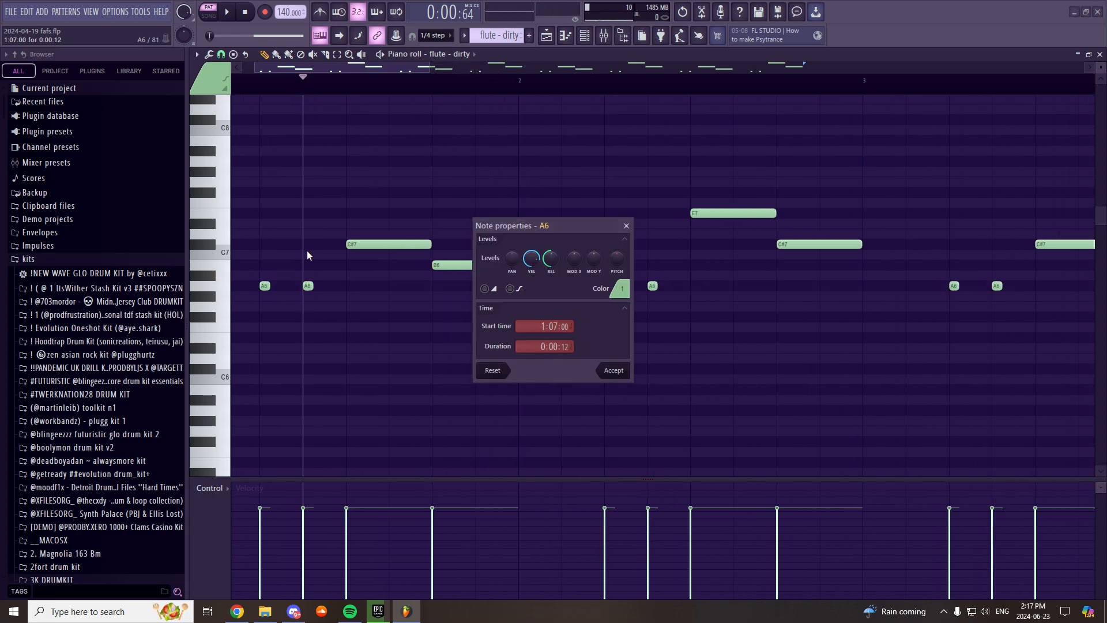
left_click(626, 226)
scroll(323, 84, "down", 3)
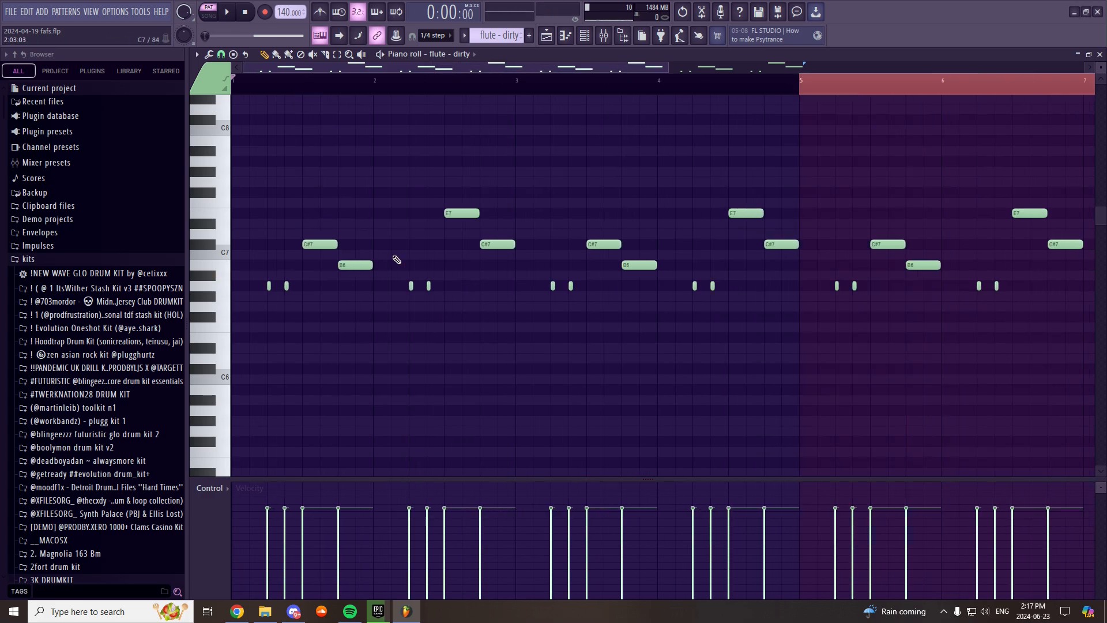
- Play the flute - dirty pattern from bar 1 and review its notes along the timeline
key("space")
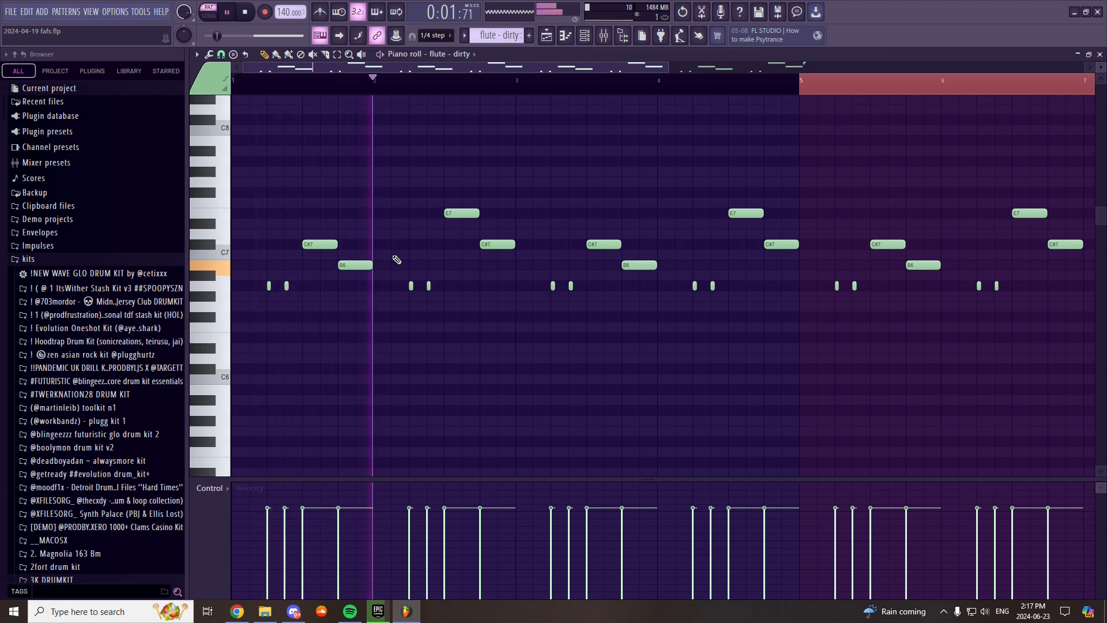
key("space")
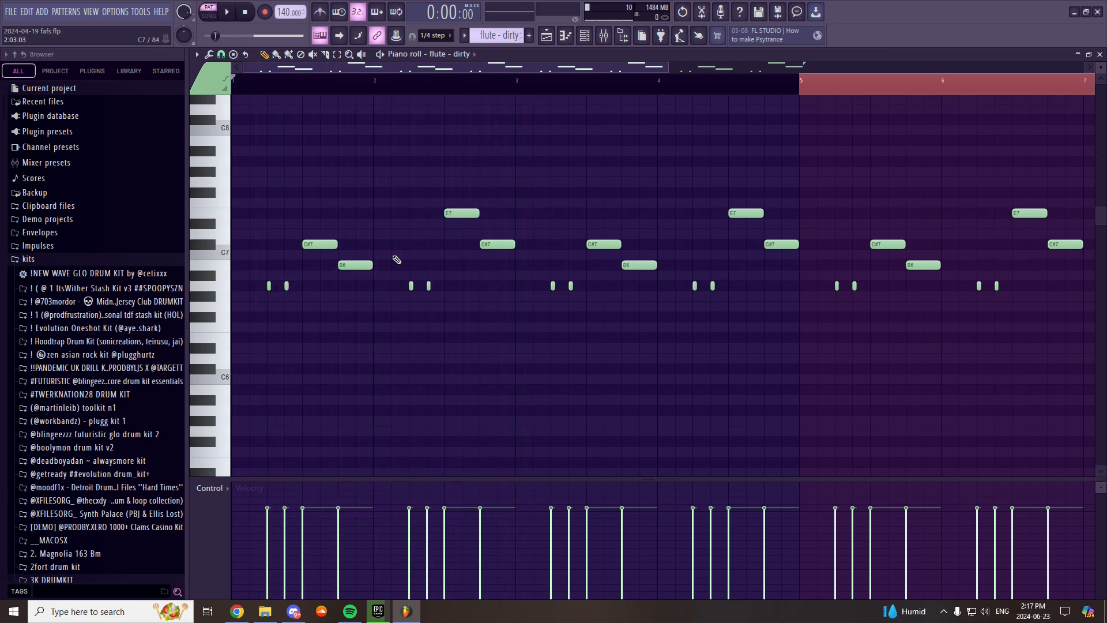
scroll(398, 85, "down", 2)
left_click(394, 85)
left_click_drag(659, 103, 209, 118)
double_click(875, 88)
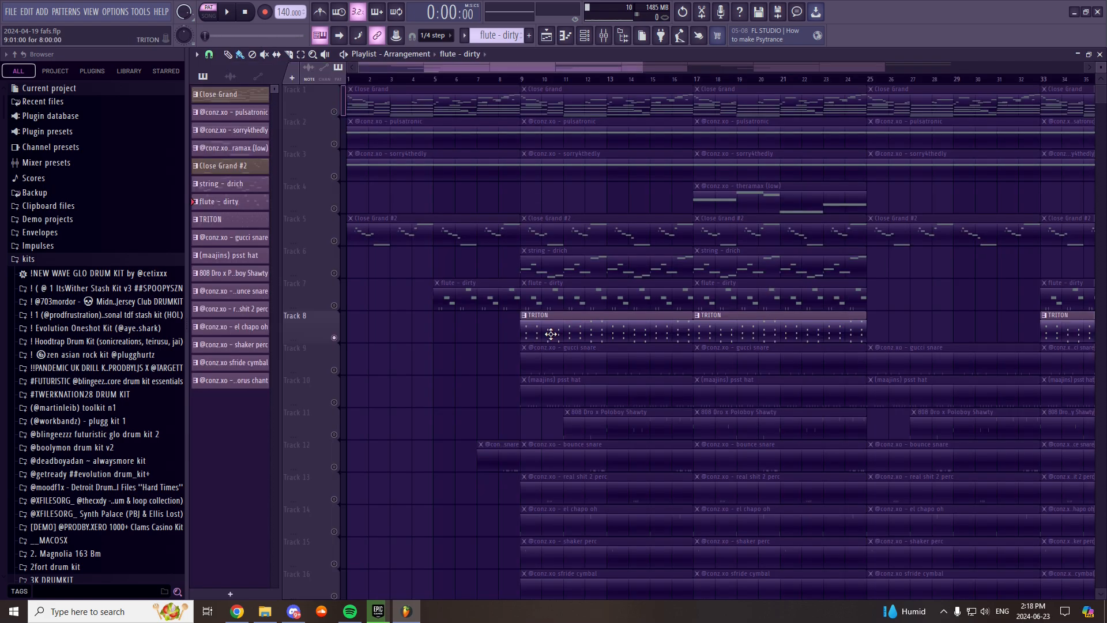
- Open the TRITON pattern from Track 8 in the piano roll and play it from bar 1
double_click(549, 334)
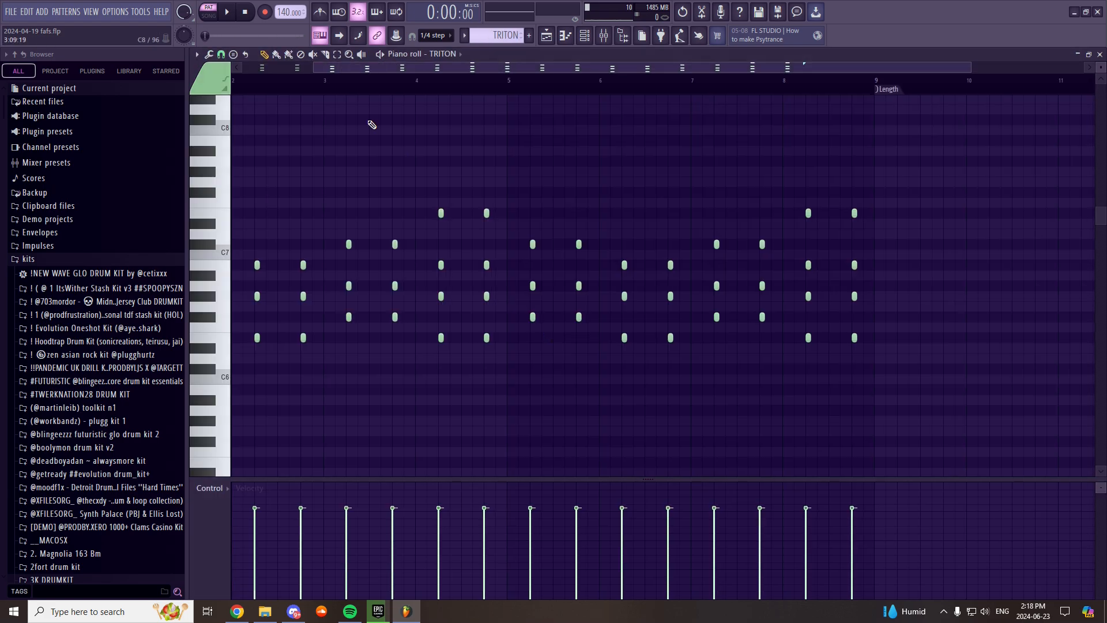
scroll(361, 85, "down", 1)
left_click_drag(358, 85, 252, 103)
scroll(257, 89, "up", 3)
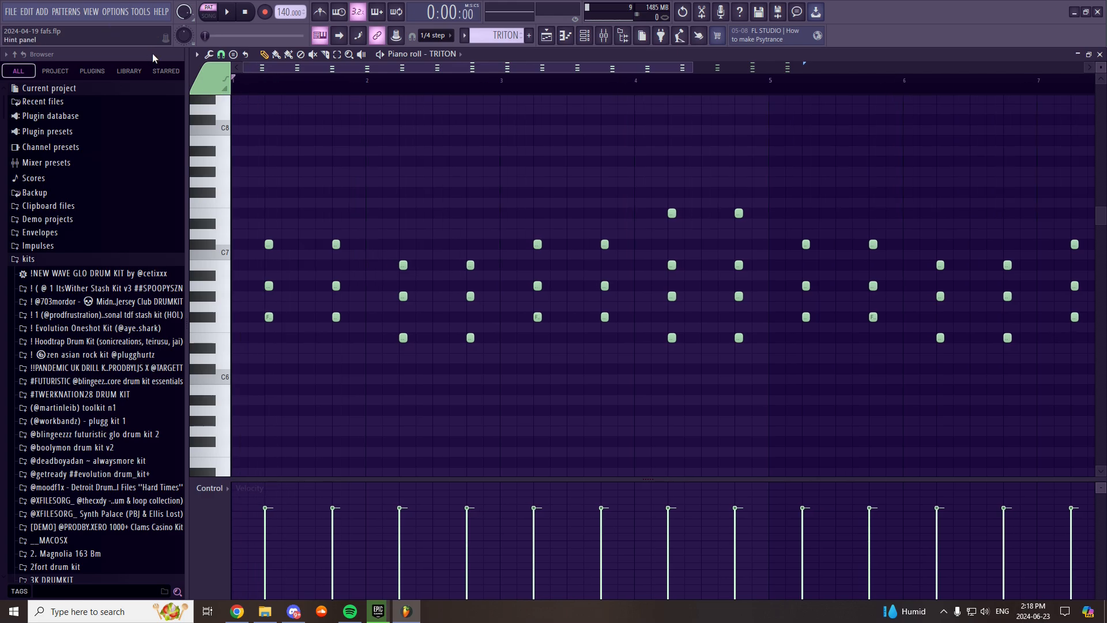
key("space")
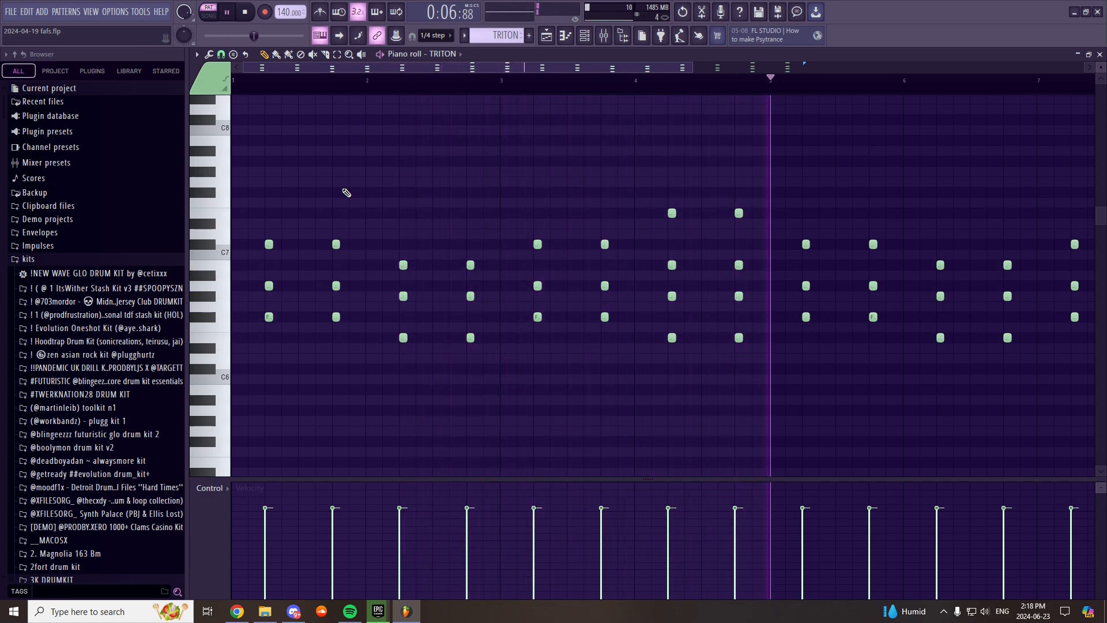
- Review the placement of the TRITON chords across the pattern by moving the playhead through its bars
scroll(792, 85, "down", 1)
left_click_drag(791, 84, 392, 109)
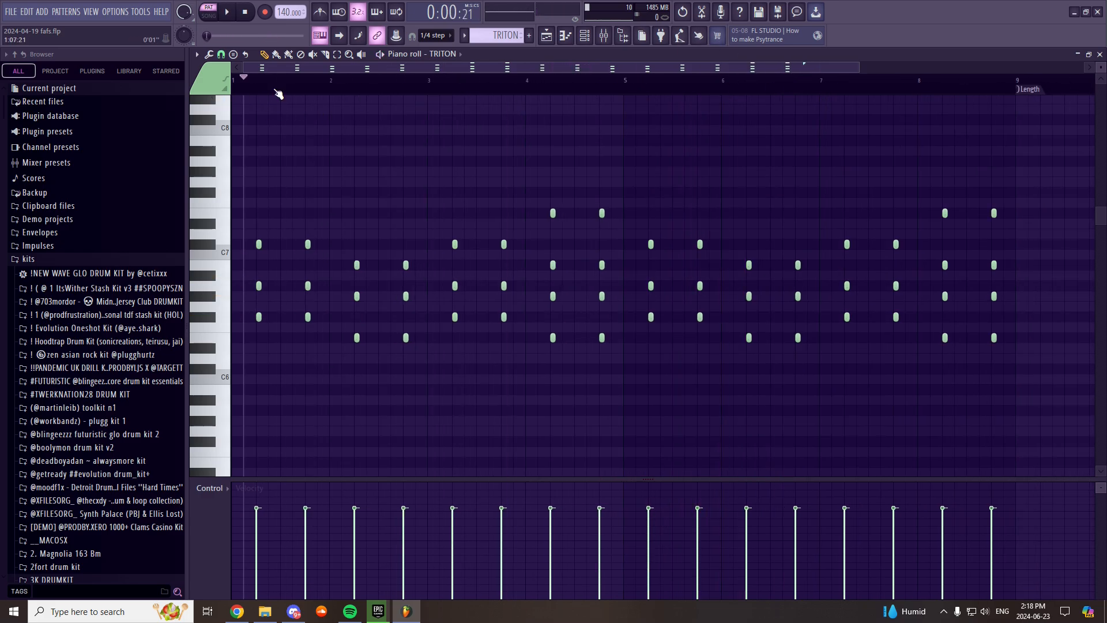
scroll(280, 94, "up", 1)
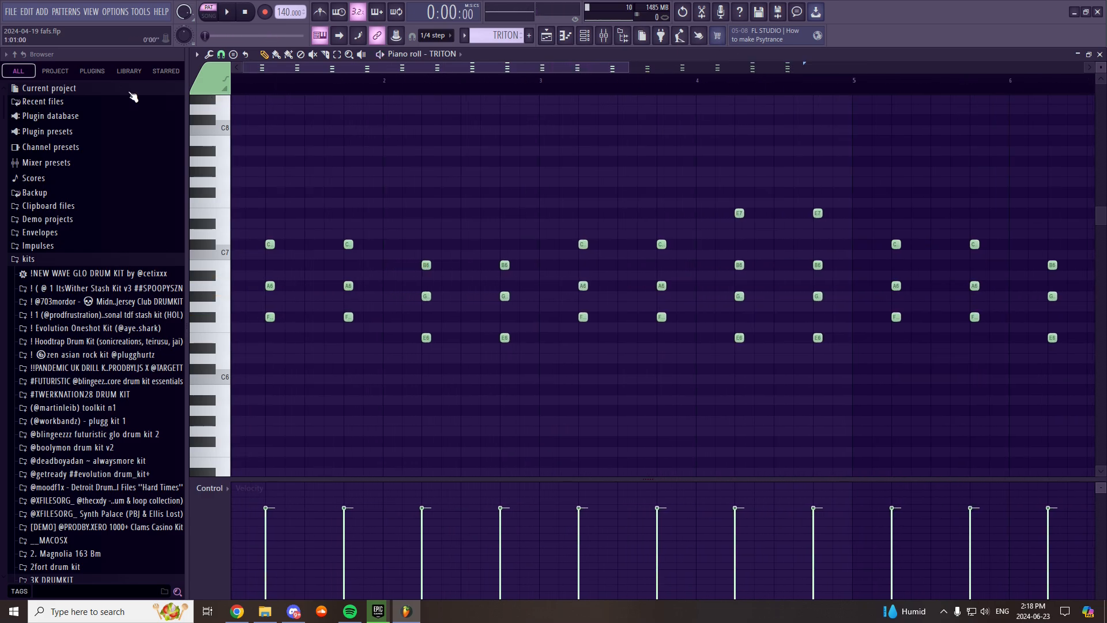
left_click_drag(546, 91, 320, 100)
left_click(550, 88)
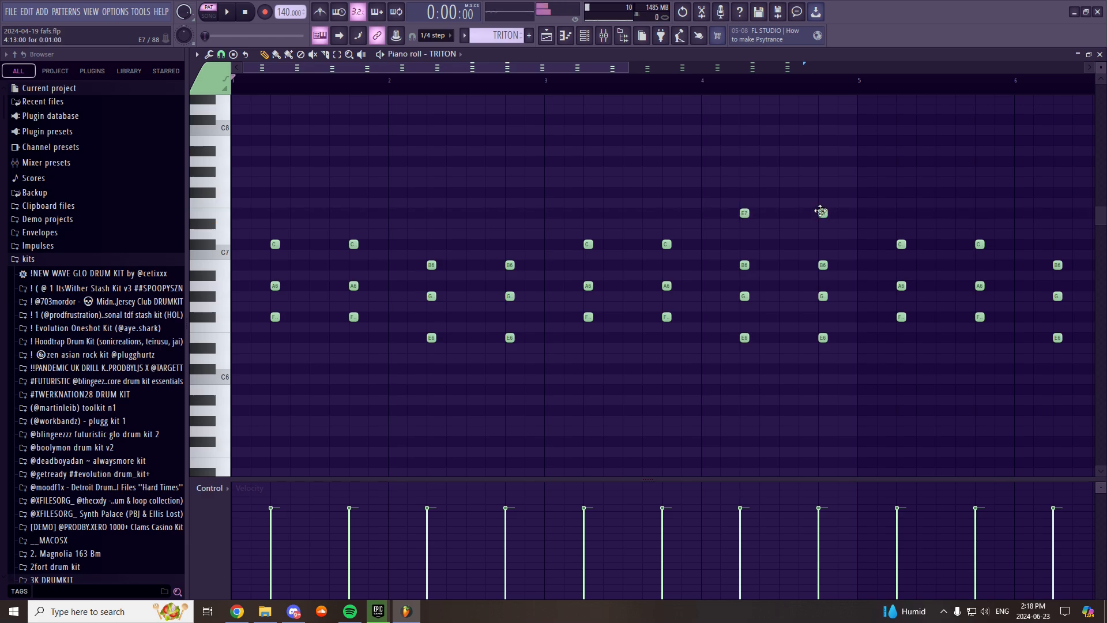
- Return to the playlist, enable Tracks 1 to 8 and play the combined melody in song mode from bar 9
key("F5")
right_click(334, 338)
left_click_drag(334, 304, 338, 119)
left_click(525, 81)
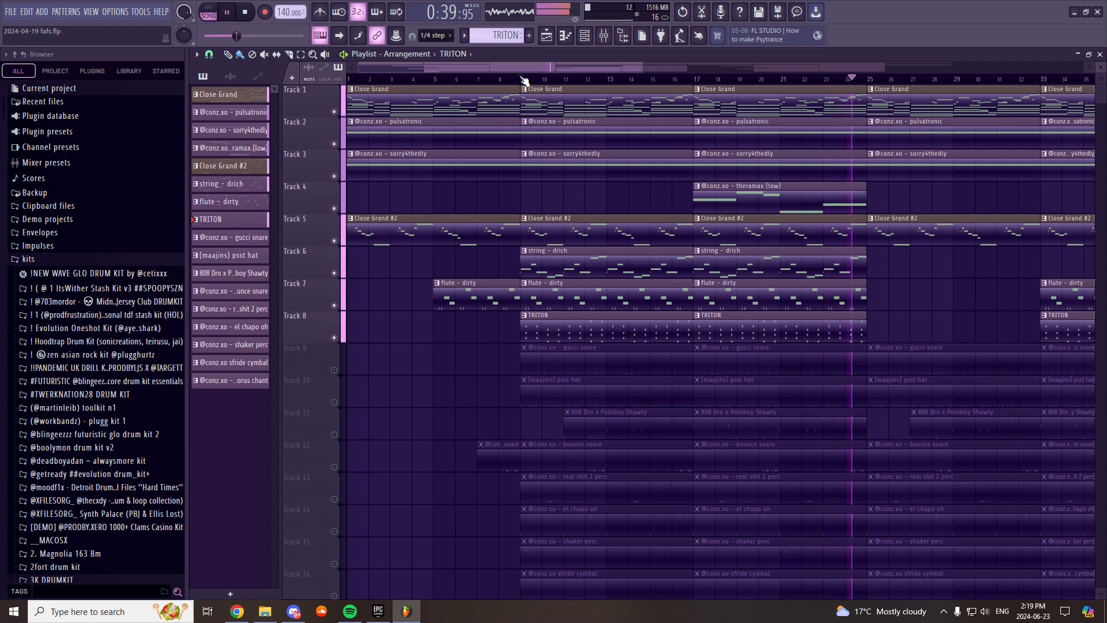
key("space")
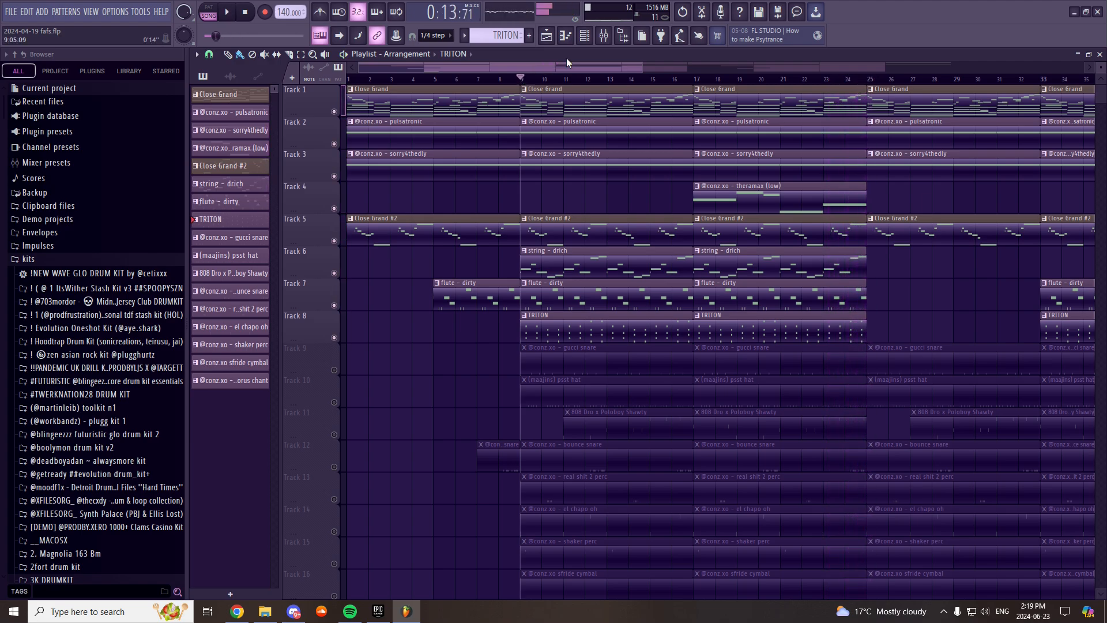
- Solo Track 9 in the playlist and open its gucci snare pattern in the piano roll
scroll(525, 81, "down", 5)
scroll(455, 277, "down", 5)
scroll(418, 151, "up", 5)
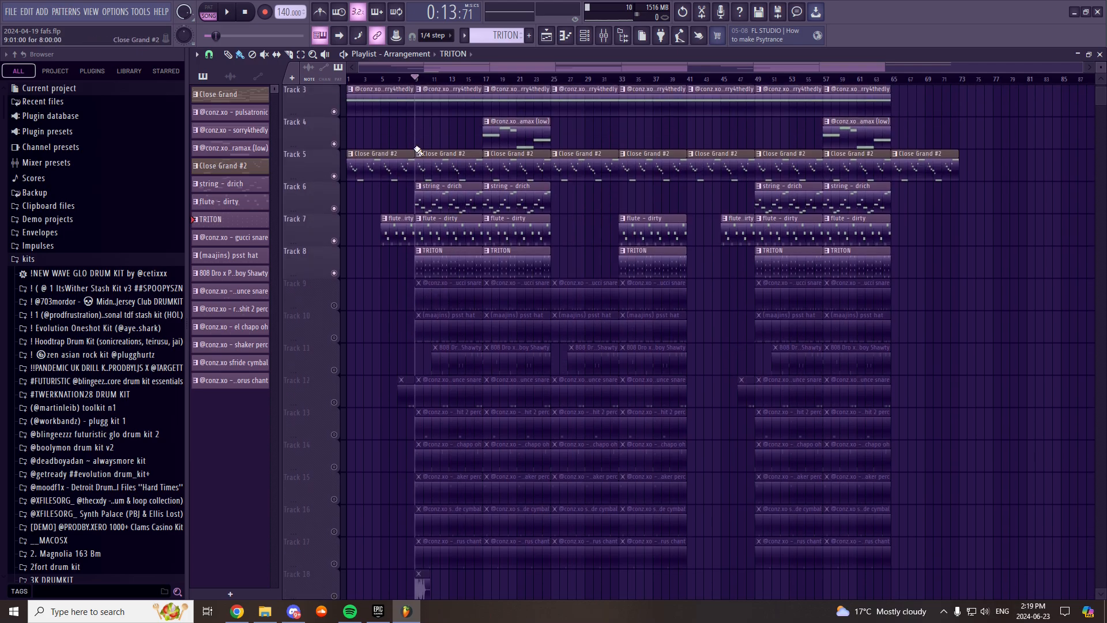
scroll(430, 79, "up", 4)
mouse_move(424, 79)
left_mouse_down()
mouse_move(228, 94)
mouse_move(231, 109)
left_mouse_up()
right_click(334, 305)
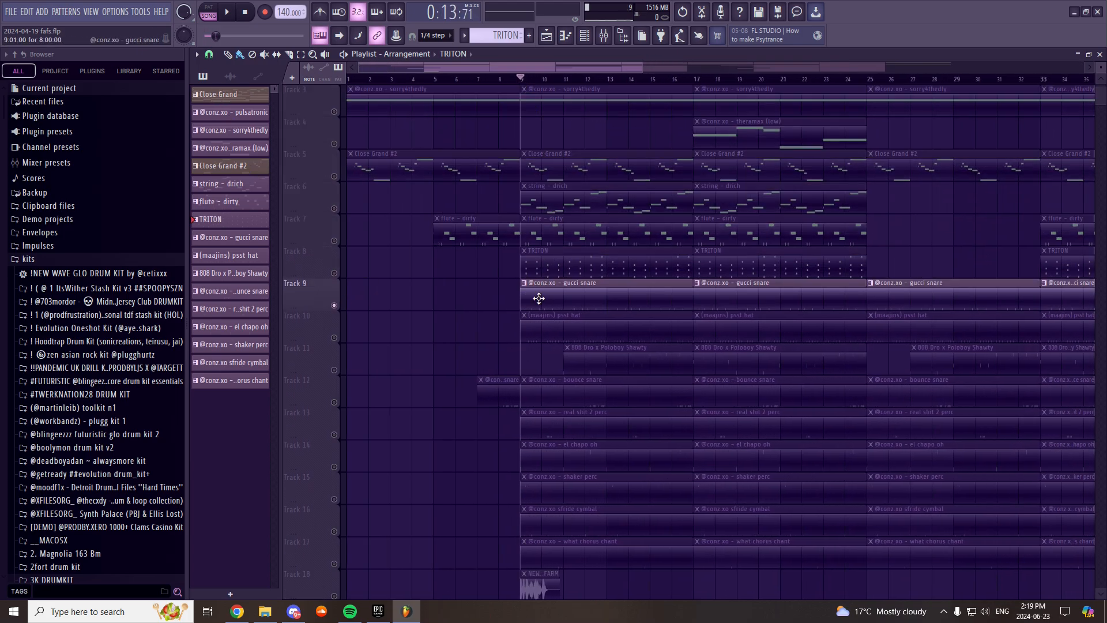
double_click(537, 297)
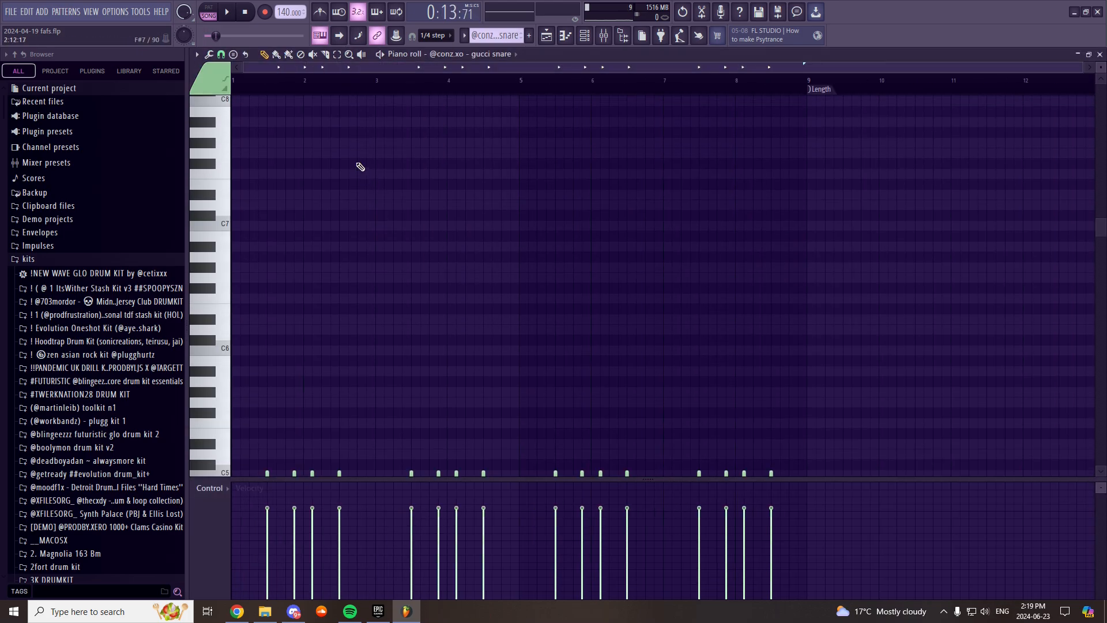
- Switch to pattern playback, play the gucci snare pattern and move the playhead to bar 5
left_click(216, 14)
key("space")
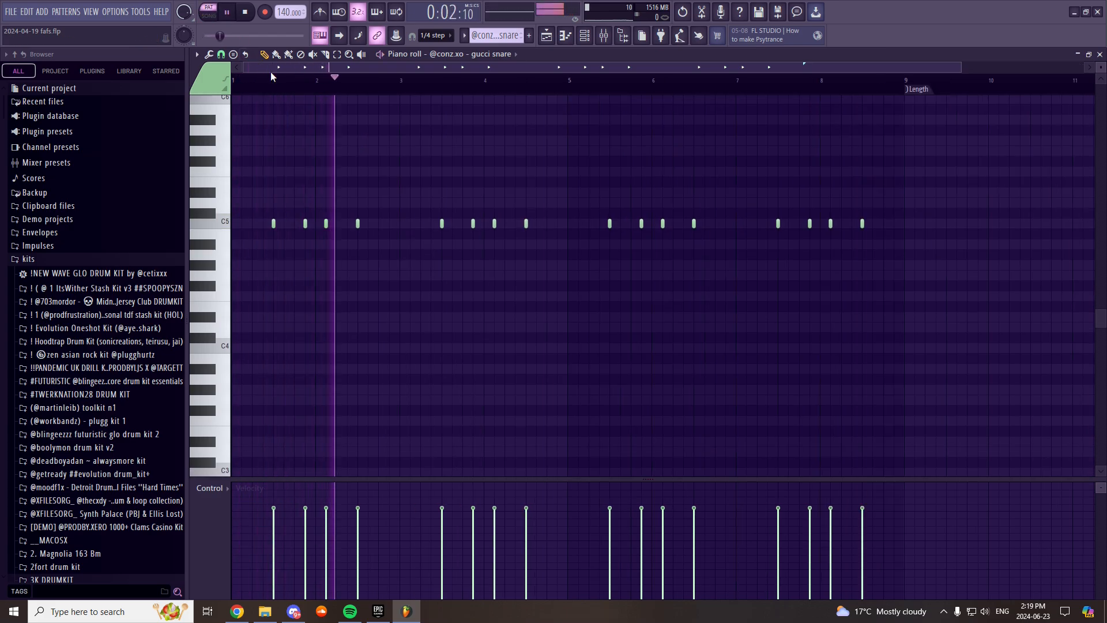
key("space")
mouse_move(235, 83)
left_mouse_down()
mouse_move(497, 90)
mouse_move(567, 75)
left_mouse_up()
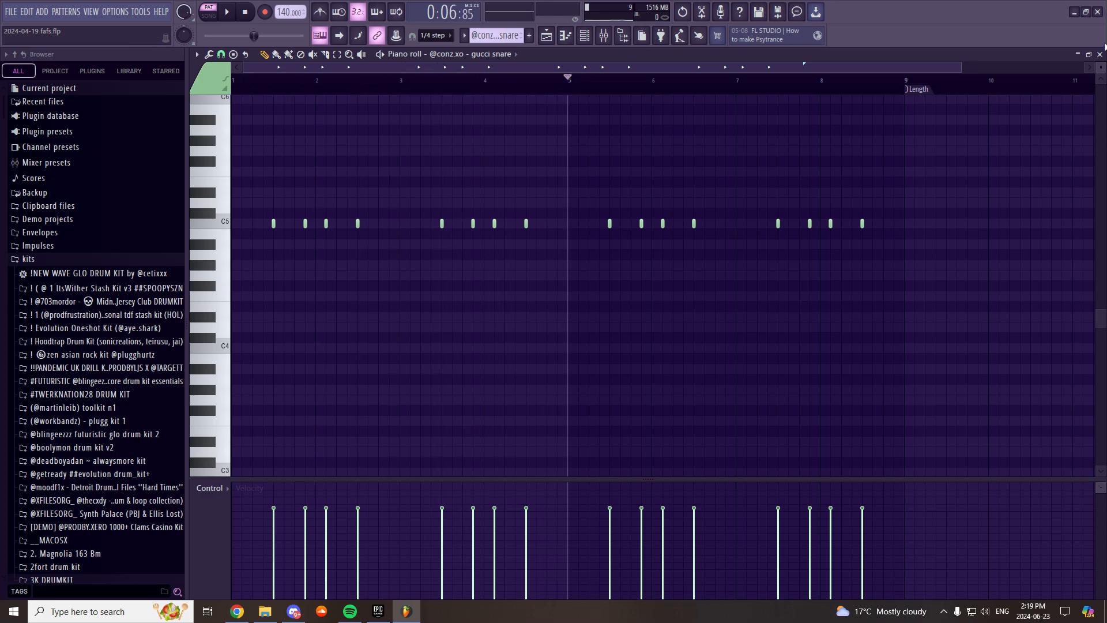
- Open the (maajins) psst hat pattern from the playlist in the piano roll and play it from the start
key("F5")
double_click(564, 331)
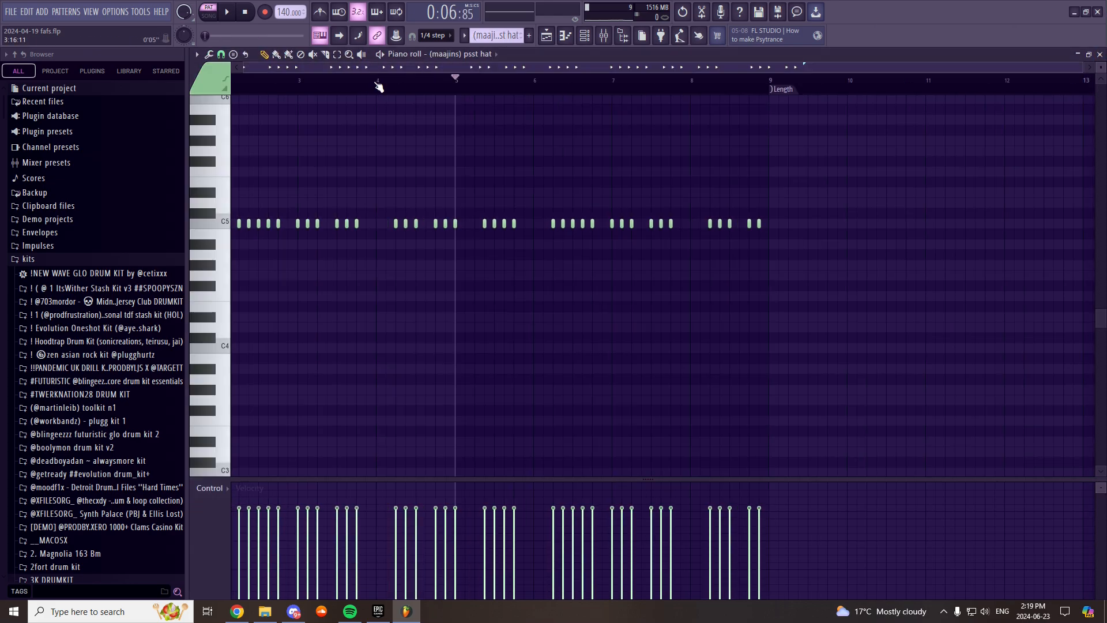
scroll(279, 93, "up", 3)
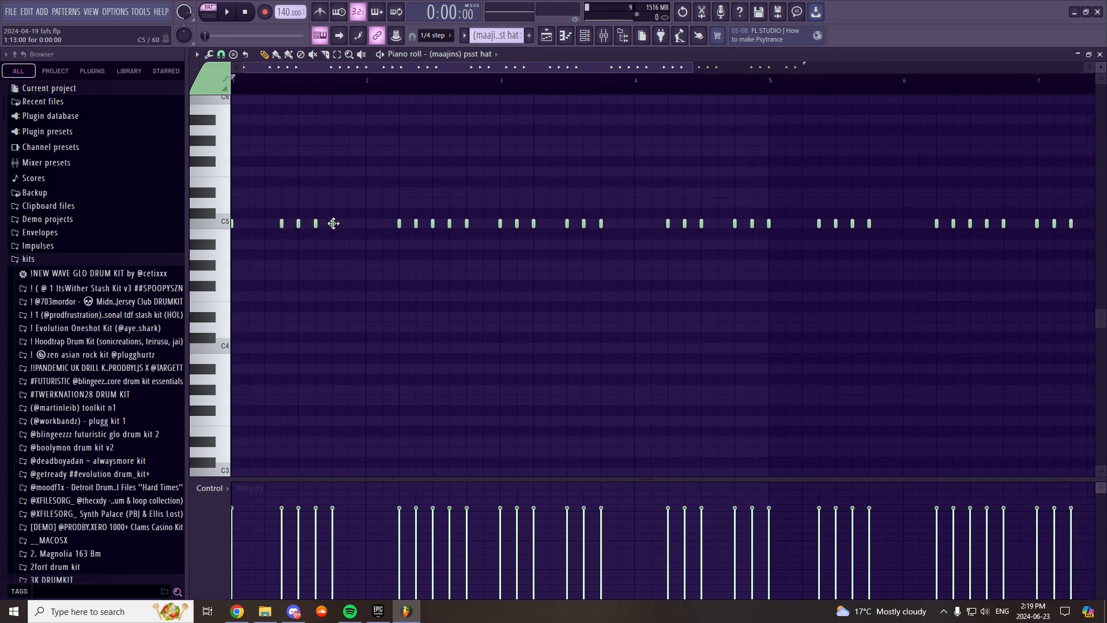
scroll(445, 87, "down", 3)
key("space")
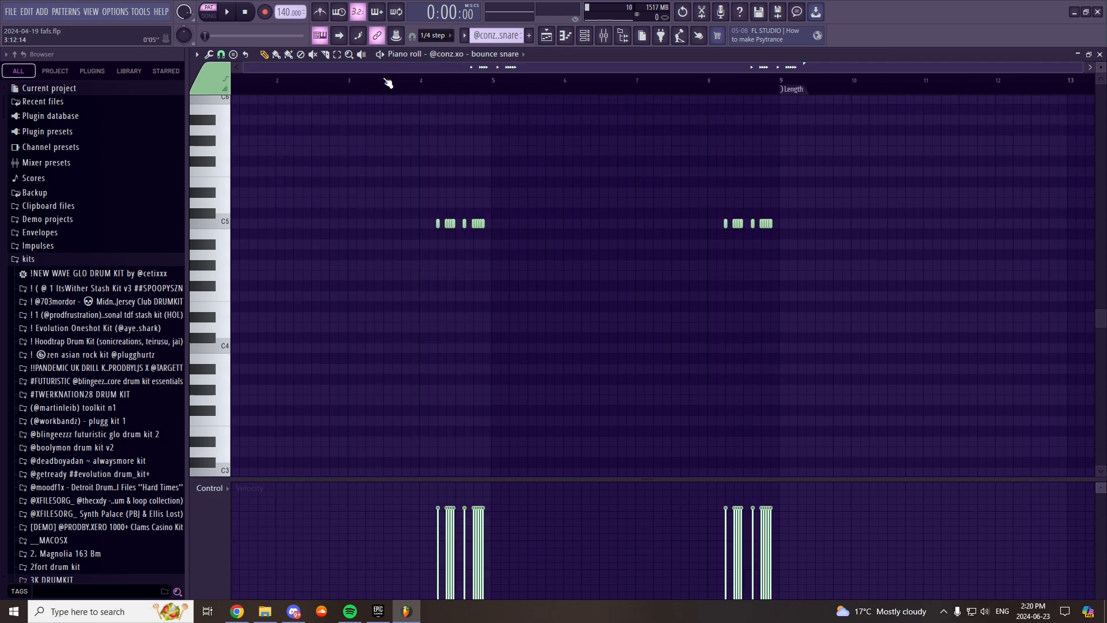
- Move the playhead to the bounce snare notes in bar 4 and set the piano roll snap to 1/2 step
left_click_drag(387, 82, 459, 102)
scroll(453, 101, "up", 2)
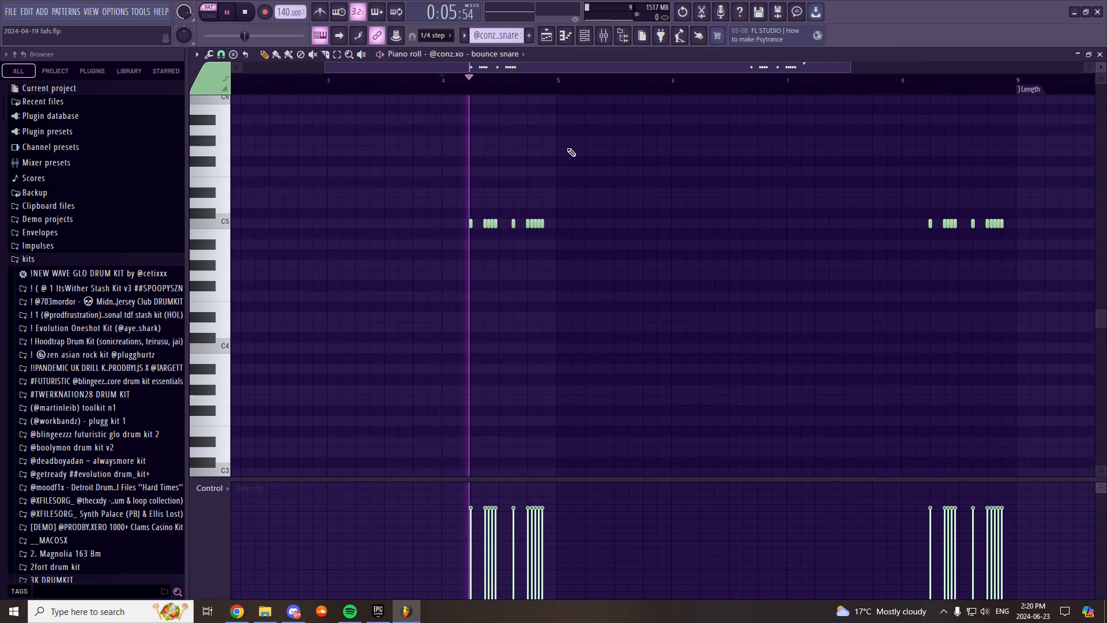
left_click(220, 54)
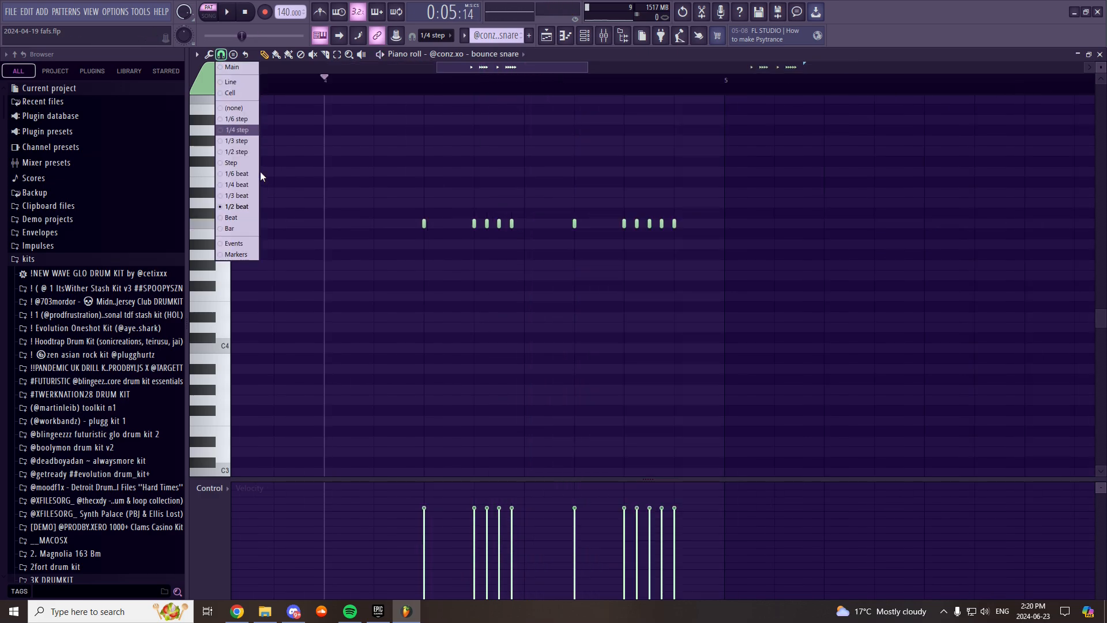
left_click(247, 151)
scroll(487, 90, "up", 1)
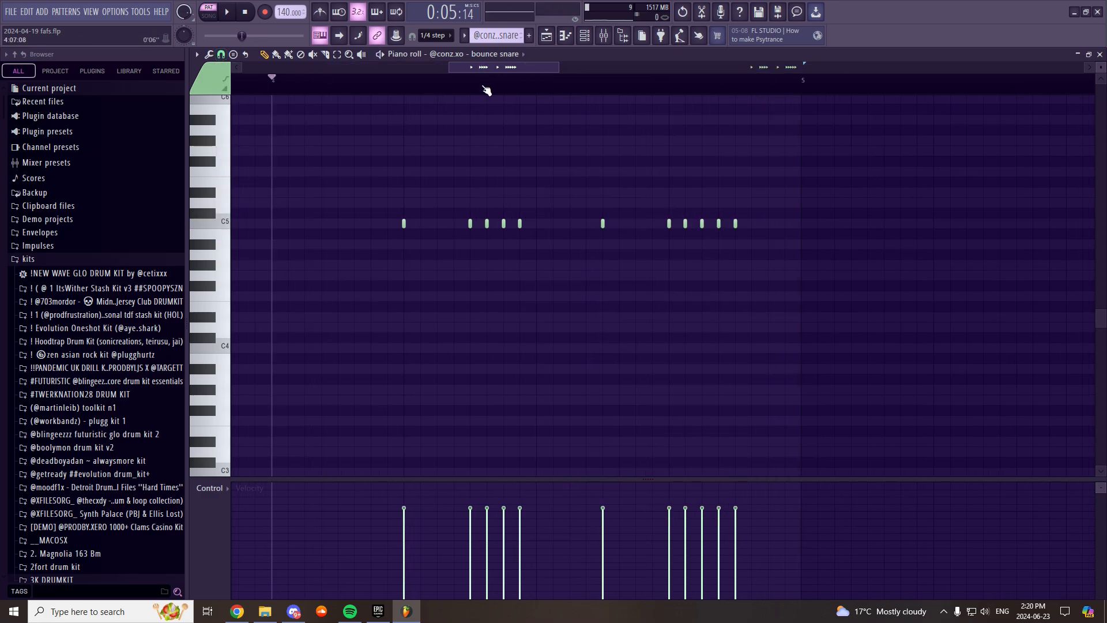
- Place the playhead on the first bounce snare note in bar 4 to examine the spacing of the rolls
left_click(449, 93)
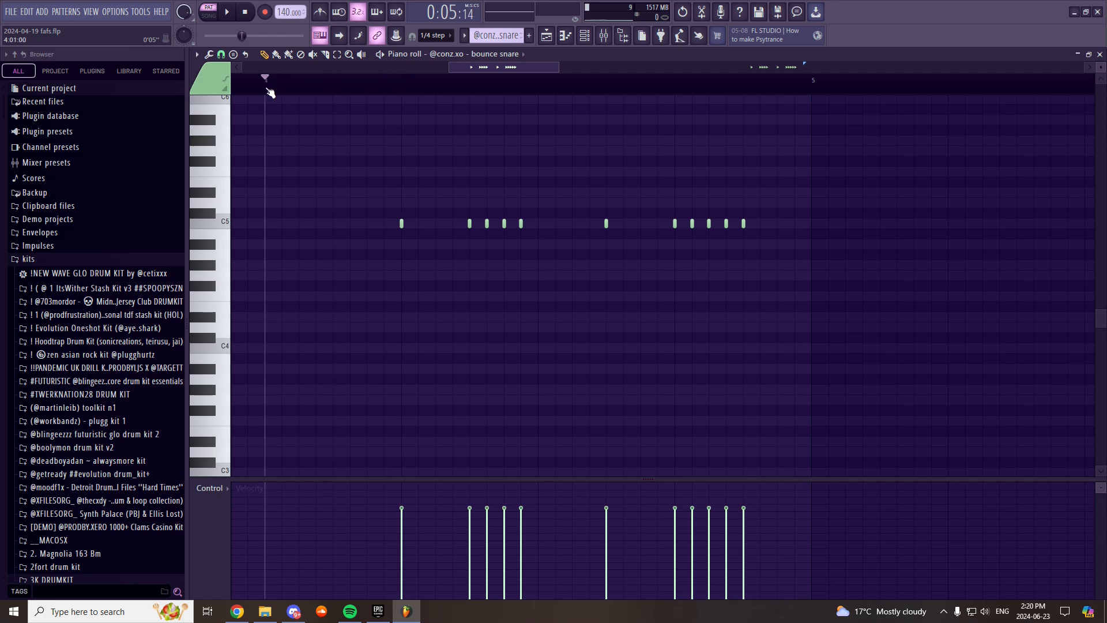
left_click(470, 92)
scroll(522, 108, "up", 2)
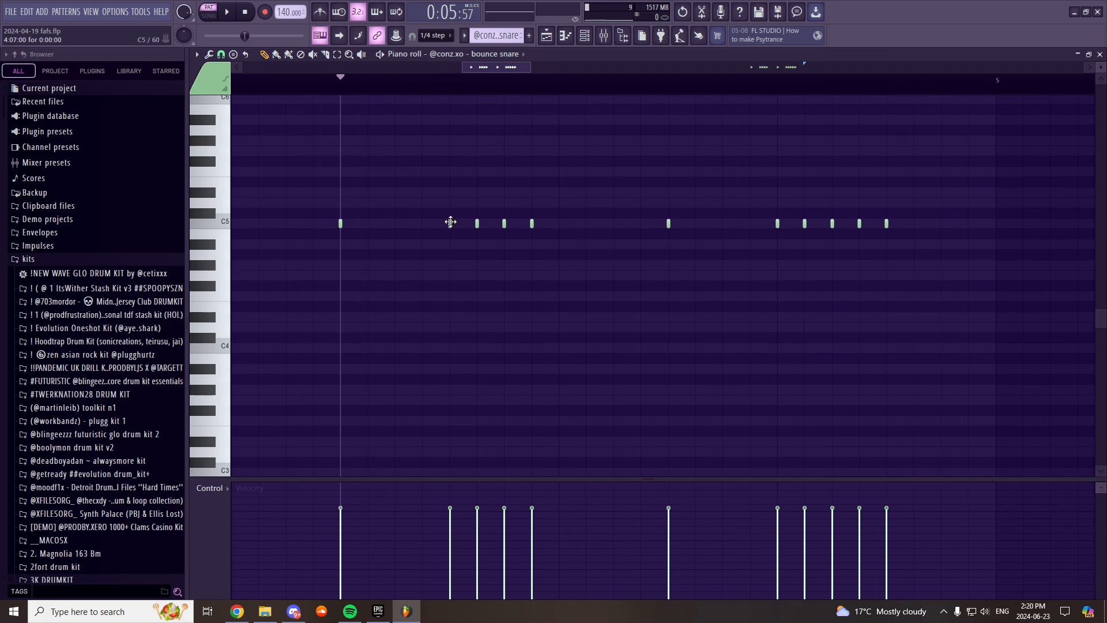
left_click(221, 55)
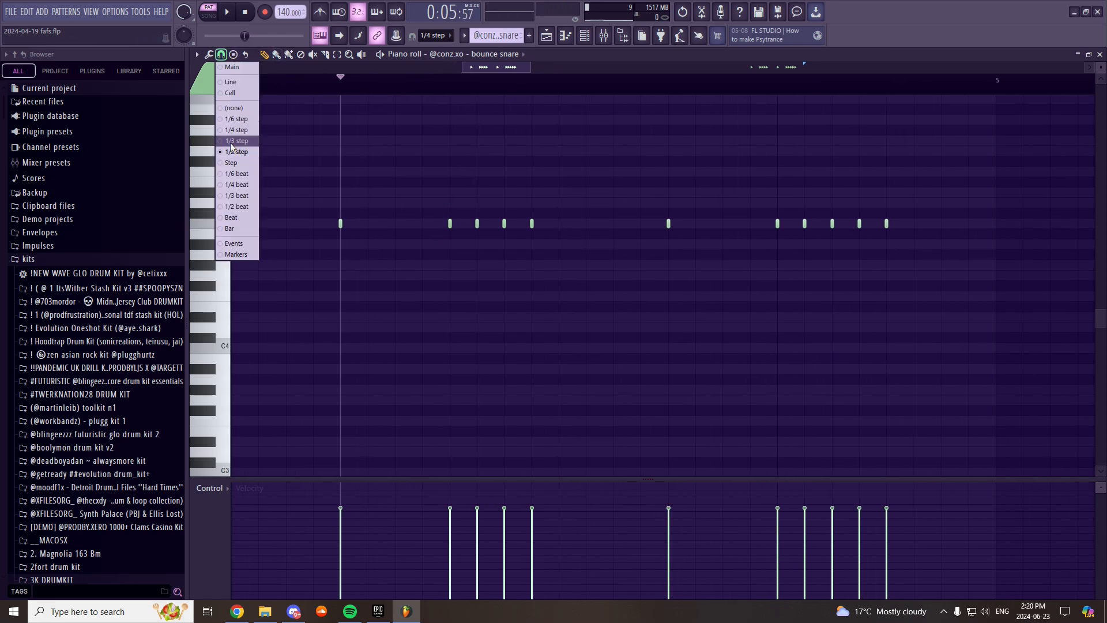
left_click(221, 55)
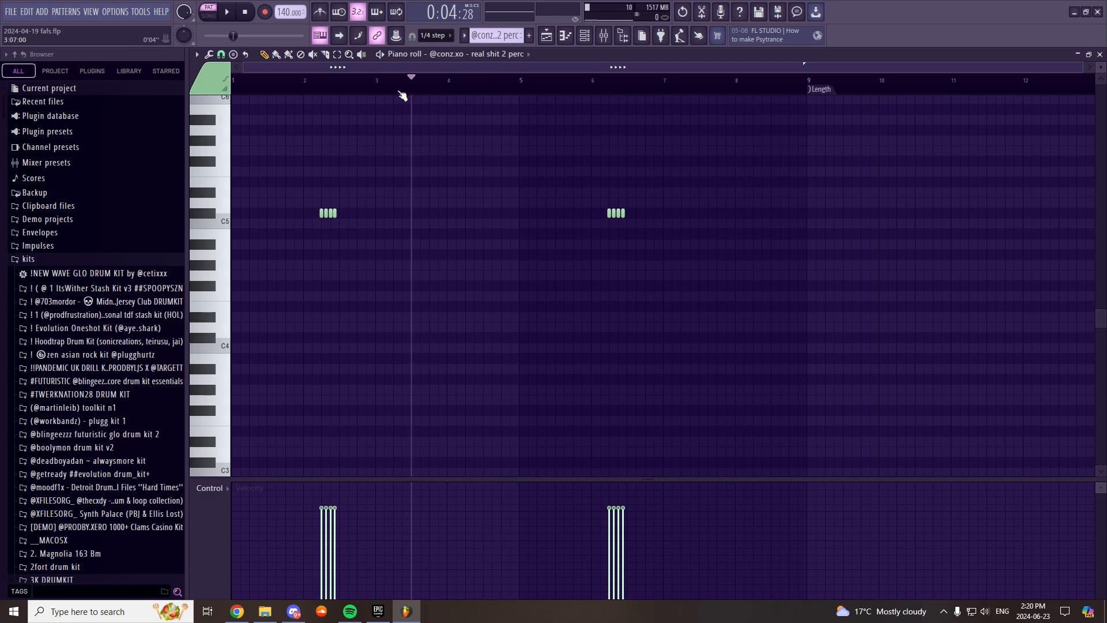
- Move the playhead to bar 2 of the real shit 2 perc pattern to examine its four-note group
left_click(303, 79)
scroll(303, 78, "up", 5)
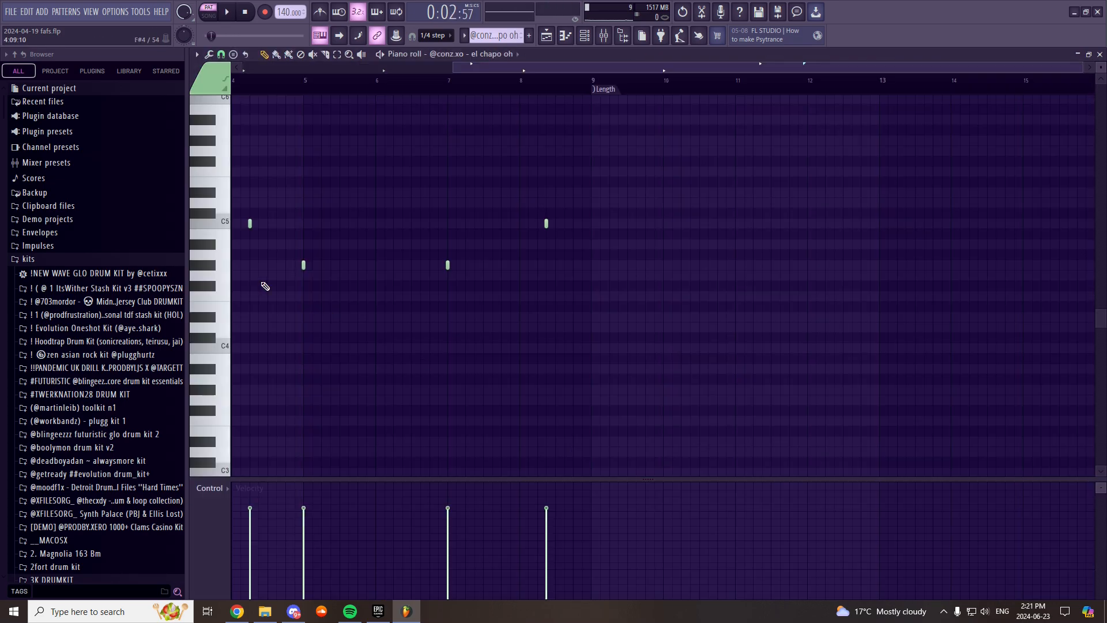
- Play the el chapo oh pattern from bar 1, stop it and return the playhead to the start
left_click(413, 68)
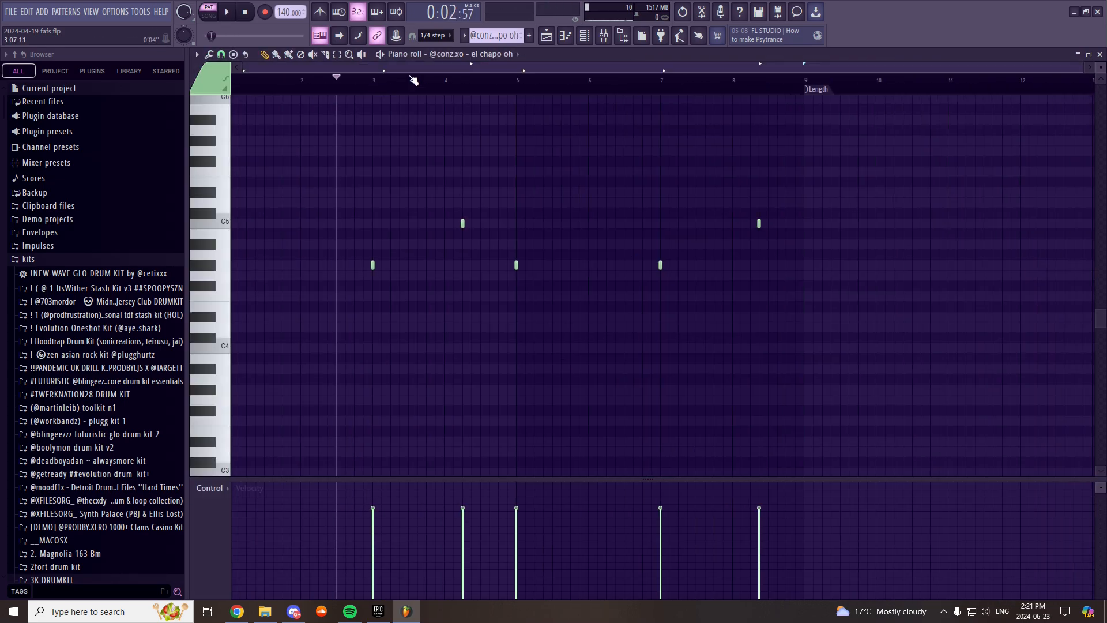
left_click(285, 82)
scroll(301, 74, "up", 3)
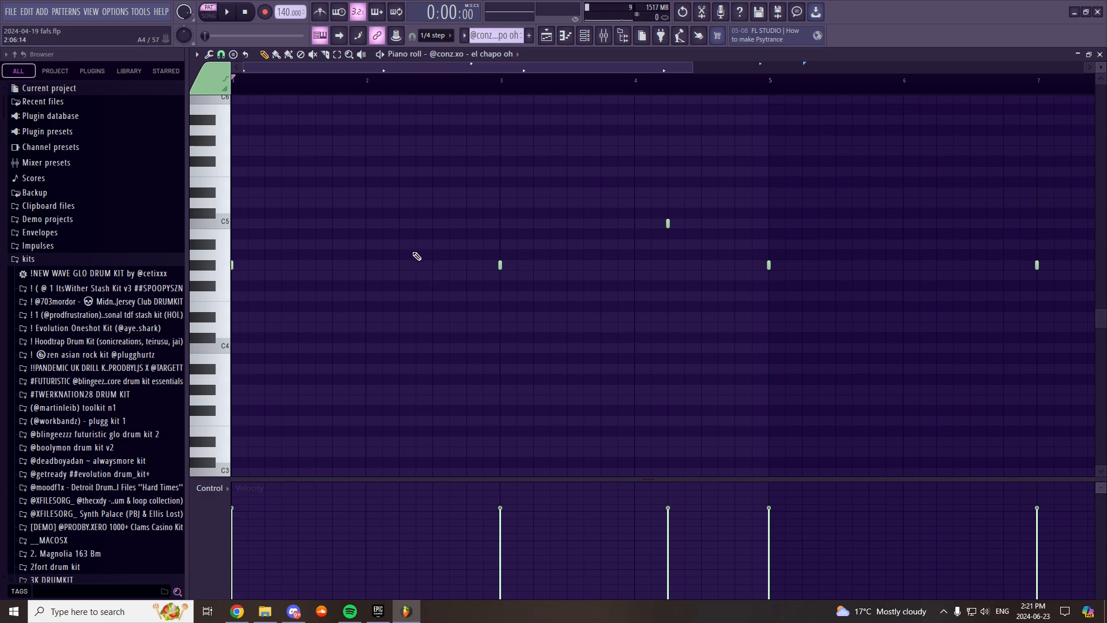
key("space")
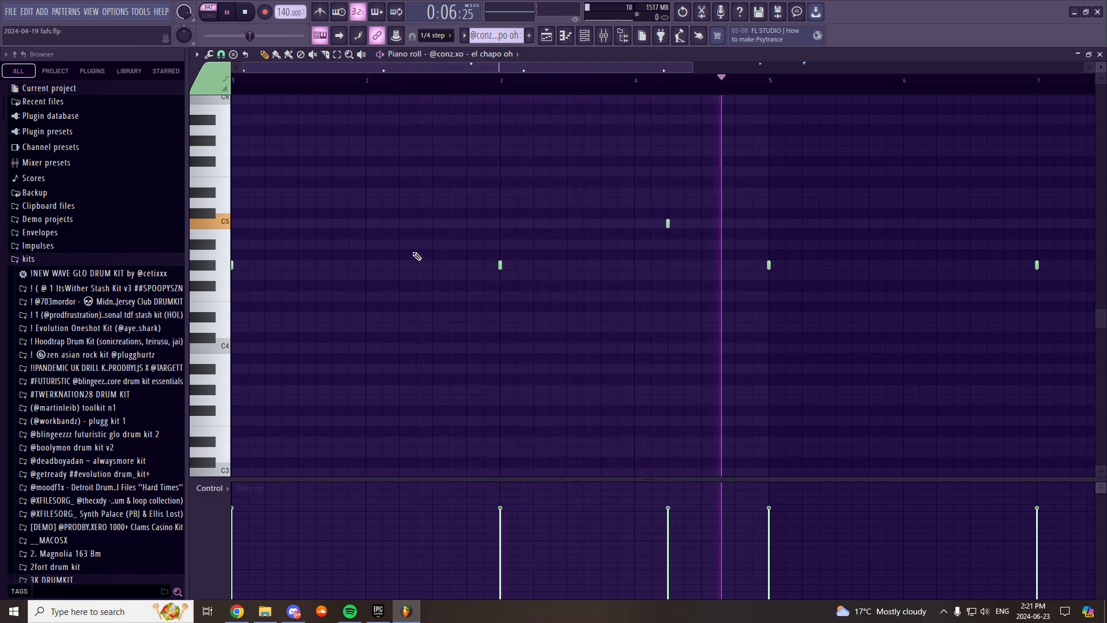
key("space")
scroll(676, 93, "down", 3)
left_click_drag(676, 93, 236, 92)
- Return to the playlist, open the shaker perc pattern in the piano roll and examine its first note in bar 1
left_click(1100, 54)
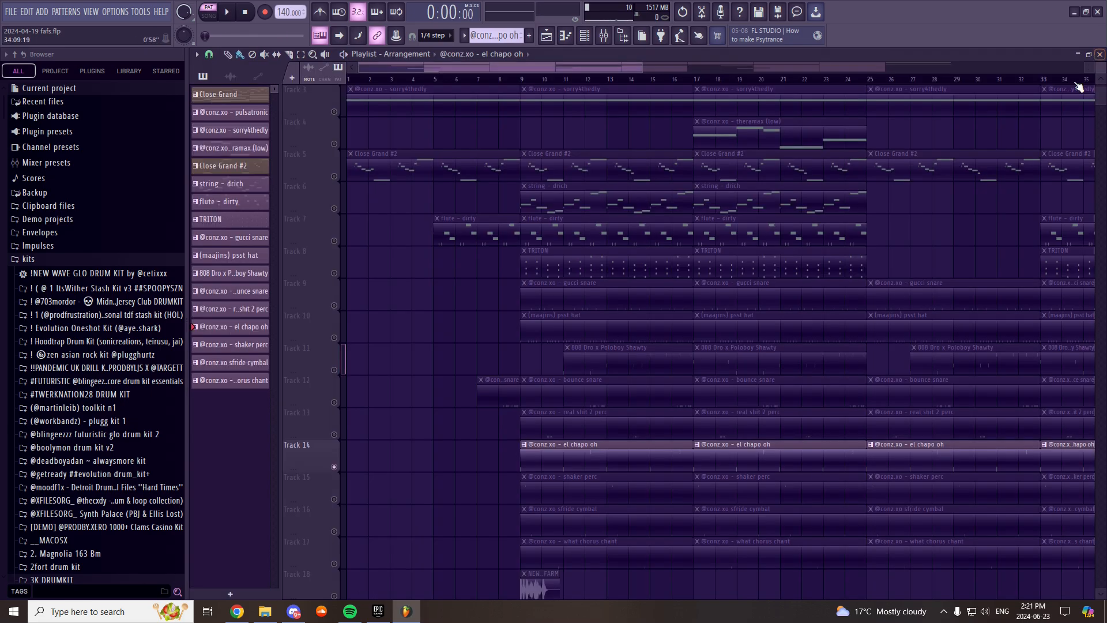
double_click(581, 425)
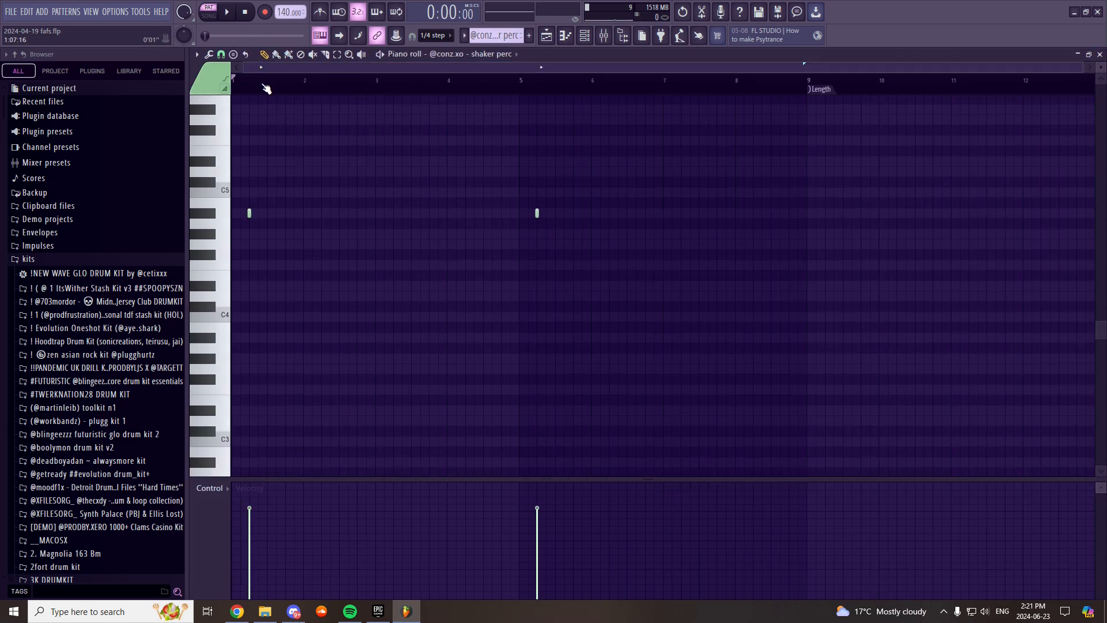
scroll(267, 87, "up", 3)
scroll(311, 163, "up", 2)
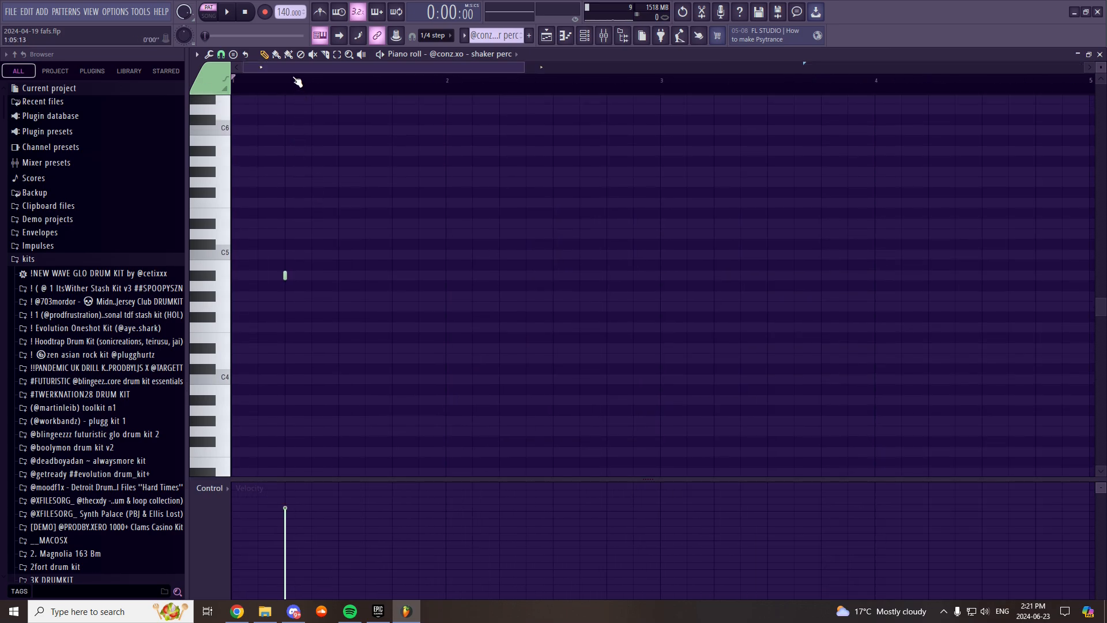
scroll(266, 118, "down", 3)
scroll(274, 89, "up", 2)
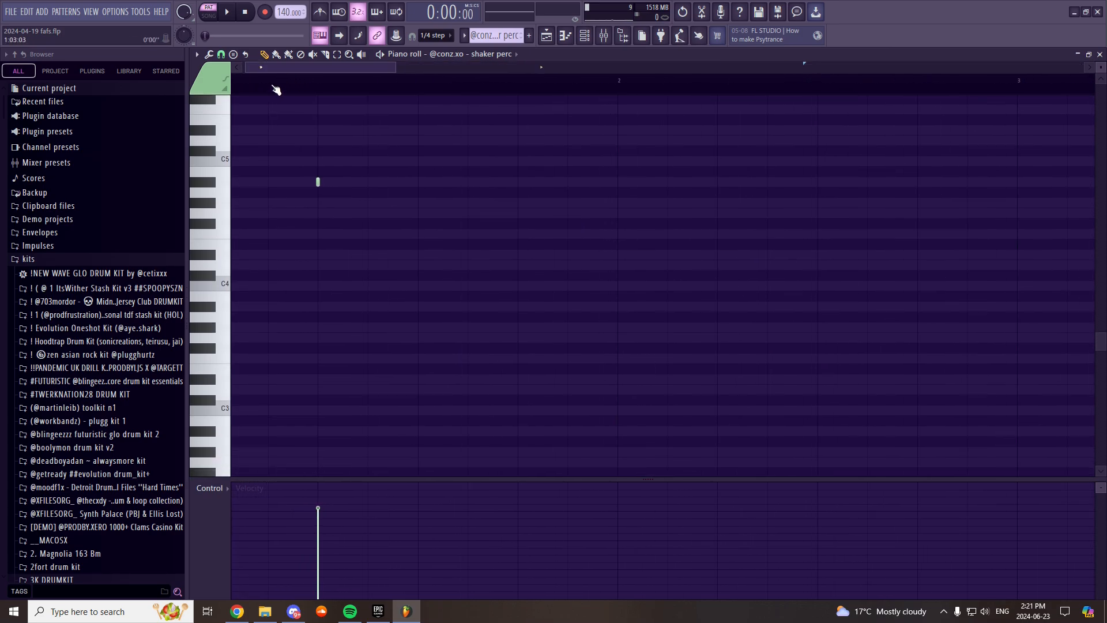
left_click(275, 88)
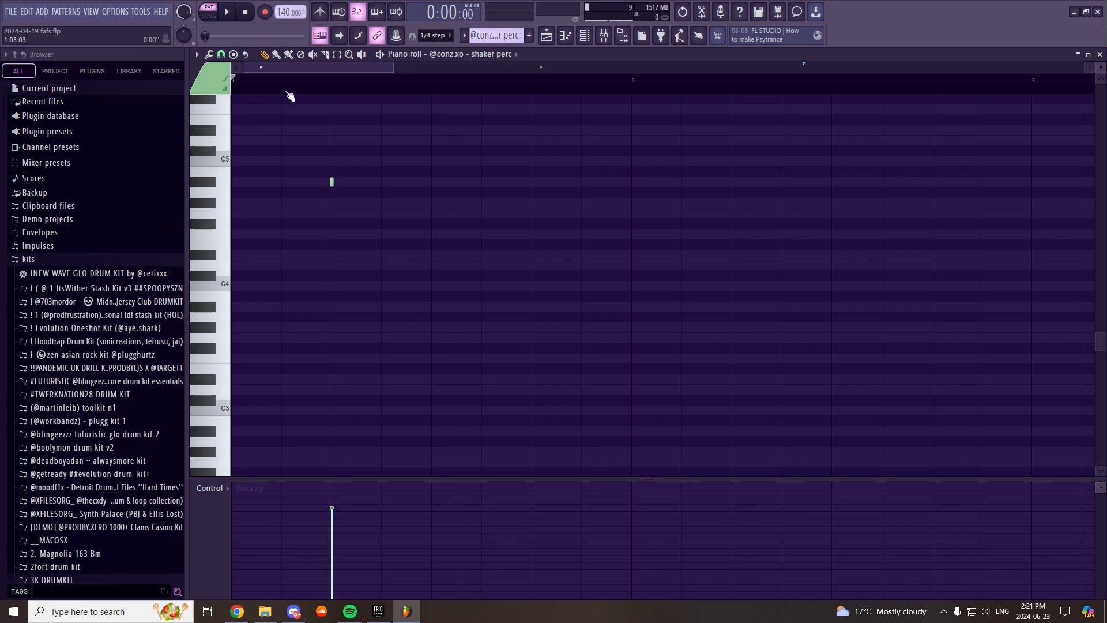
- Play the shaker perc pattern past its first note and return the playhead to the start
key("space")
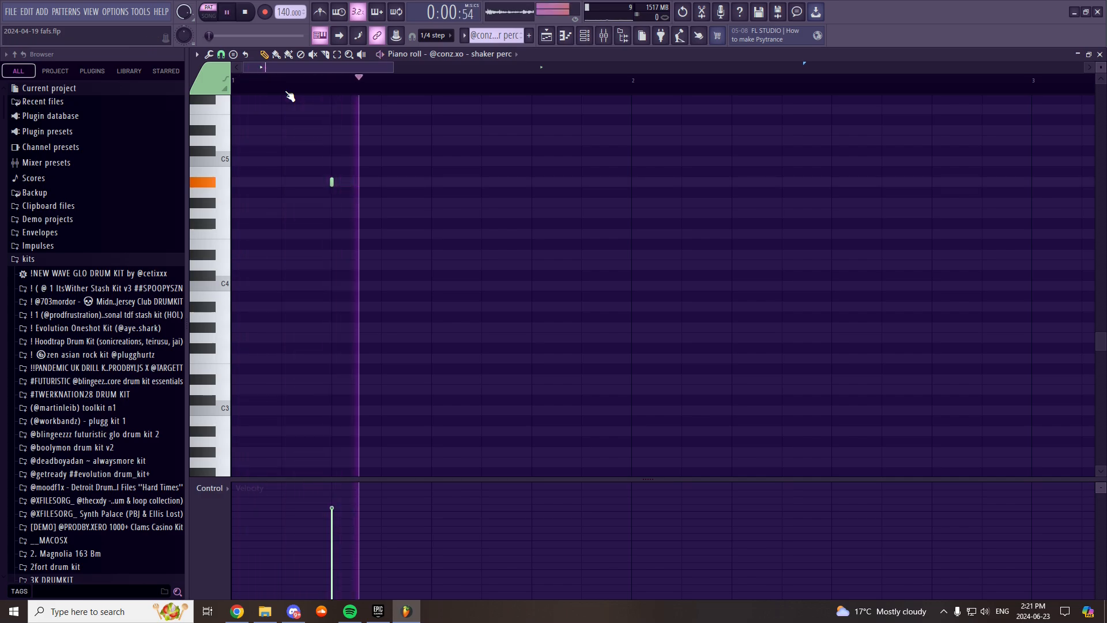
scroll(313, 90, "down", 3)
left_click_drag(301, 90, 259, 90)
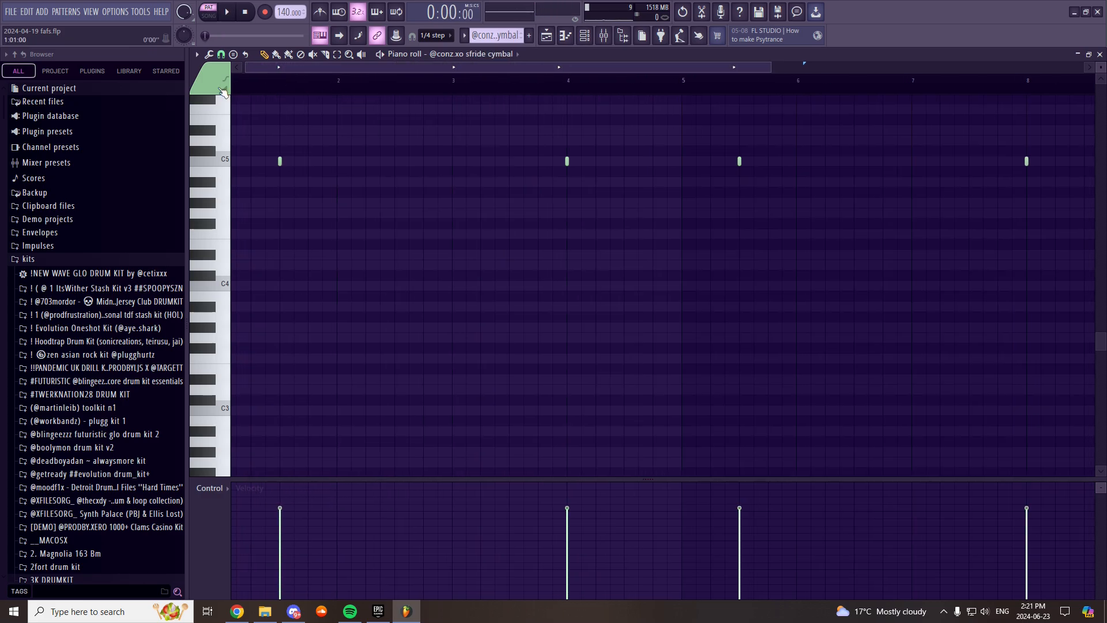
- Play the sfride cymbal pattern from the start past its first note and stop playback
scroll(254, 90, "up", 2)
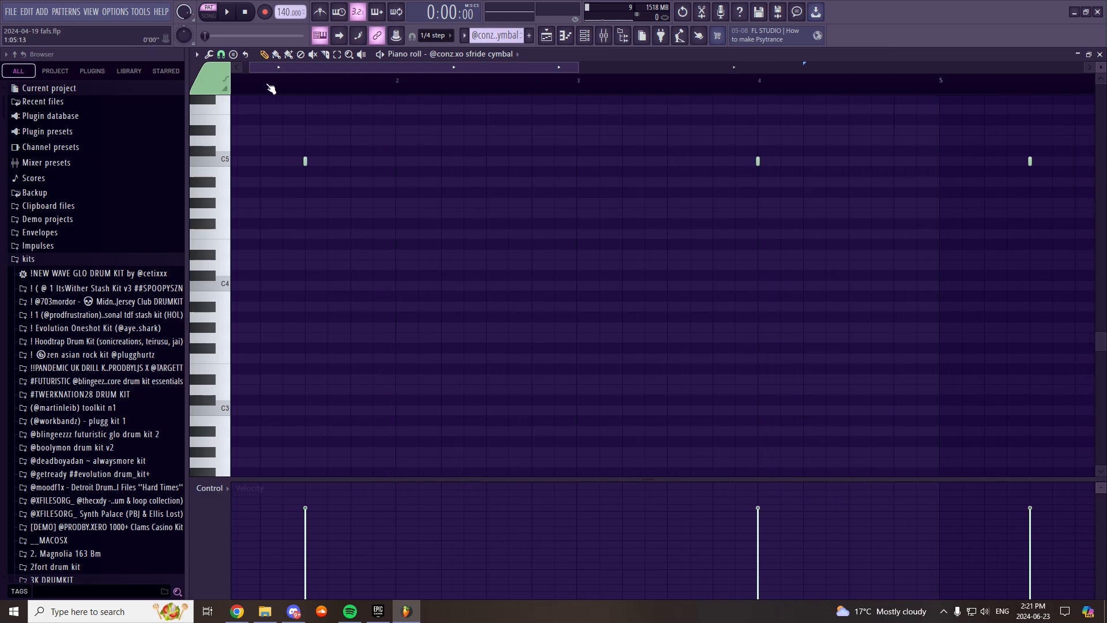
left_click(307, 87)
left_click_drag(808, 84, 185, 116)
key("space")
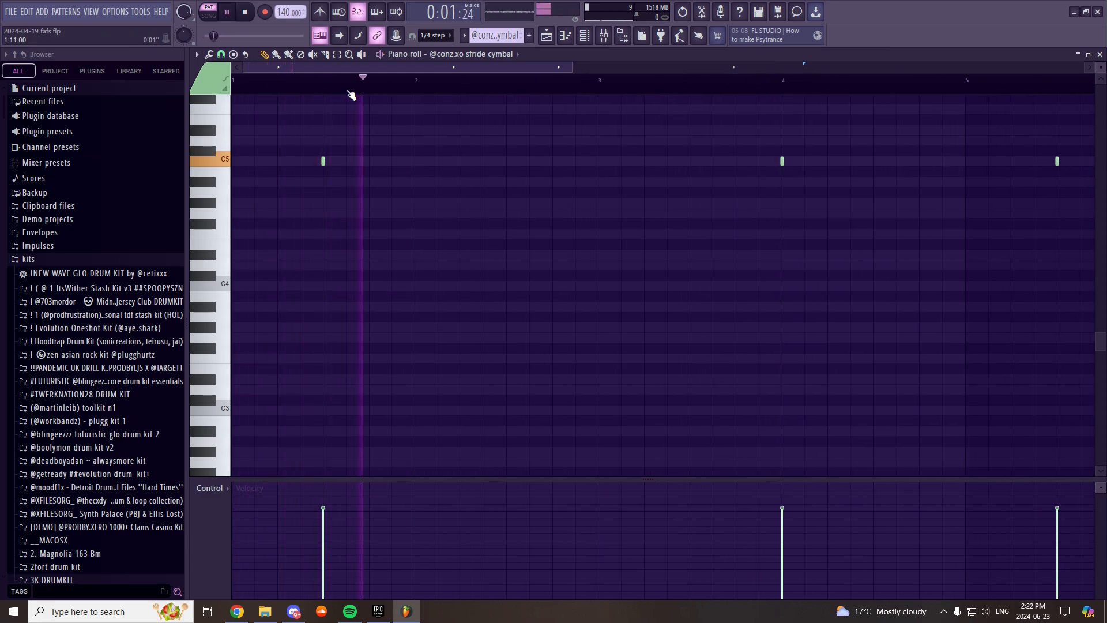
scroll(402, 92, "down", 1)
key("space")
- Open the what chorus chant pattern in the piano roll and move the playhead into bar 2
key("F7")
double_click(571, 494)
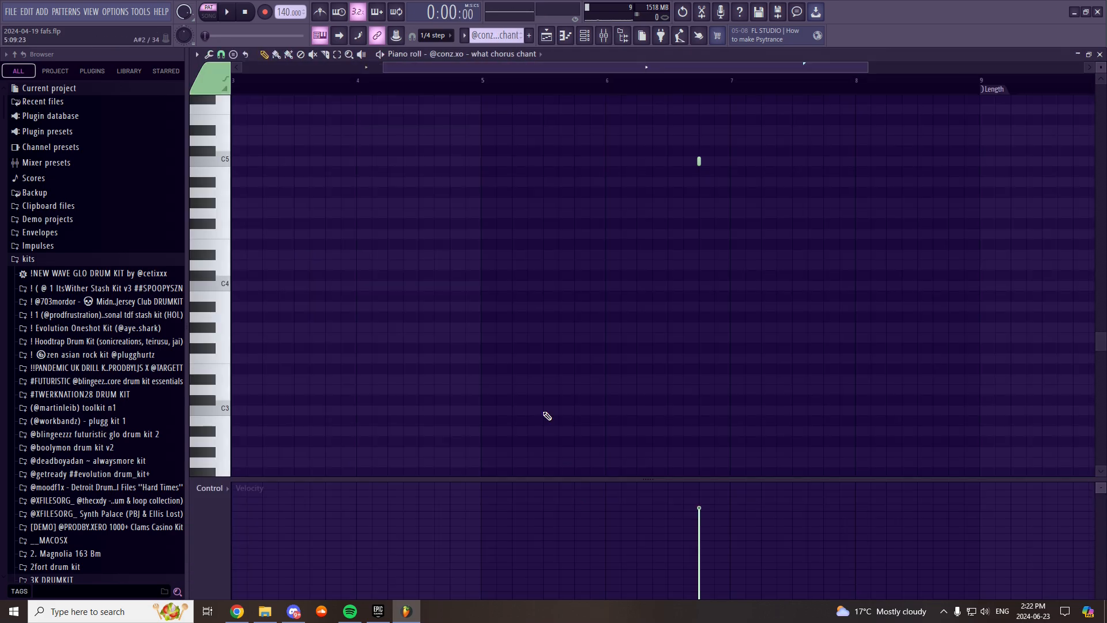
scroll(413, 91, "down", 3)
left_click(323, 92)
left_click_drag(324, 97, 335, 93)
scroll(346, 89, "up", 3)
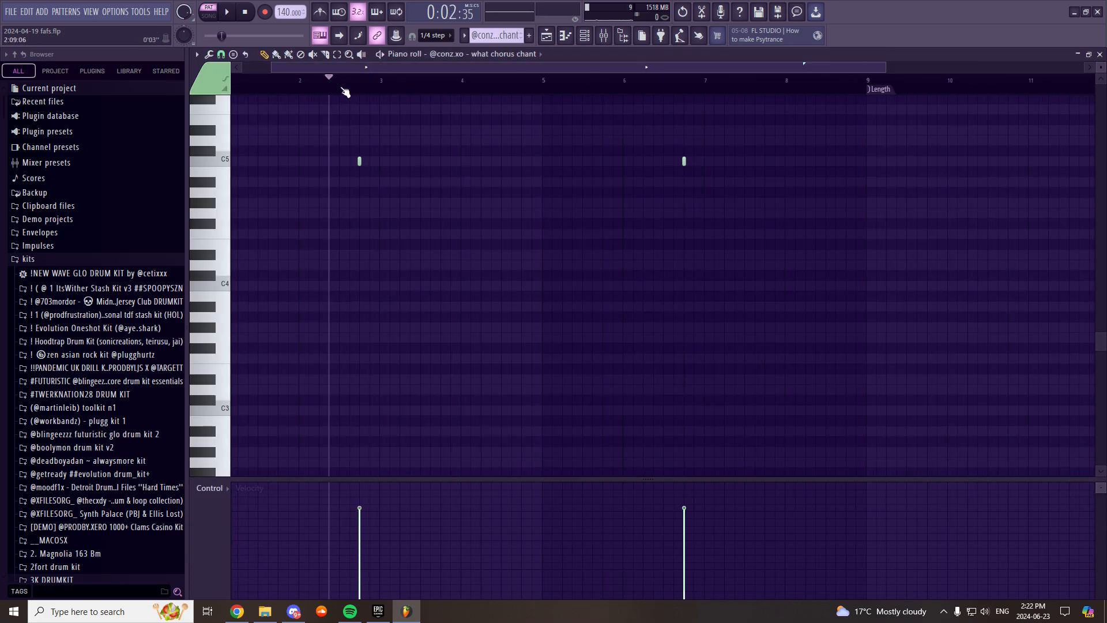
- Position the playhead just before the first what chorus chant note in bar 2 and play the pattern
left_click(404, 82)
left_click(474, 78)
left_click(382, 82)
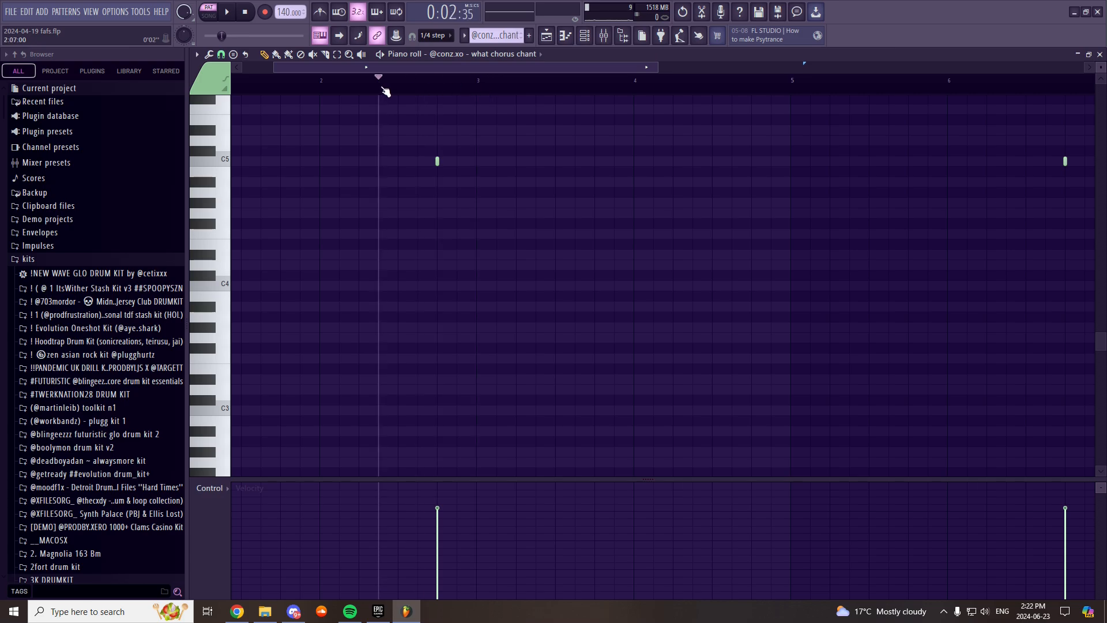
left_click(399, 81)
key("space")
scroll(408, 90, "down", 4)
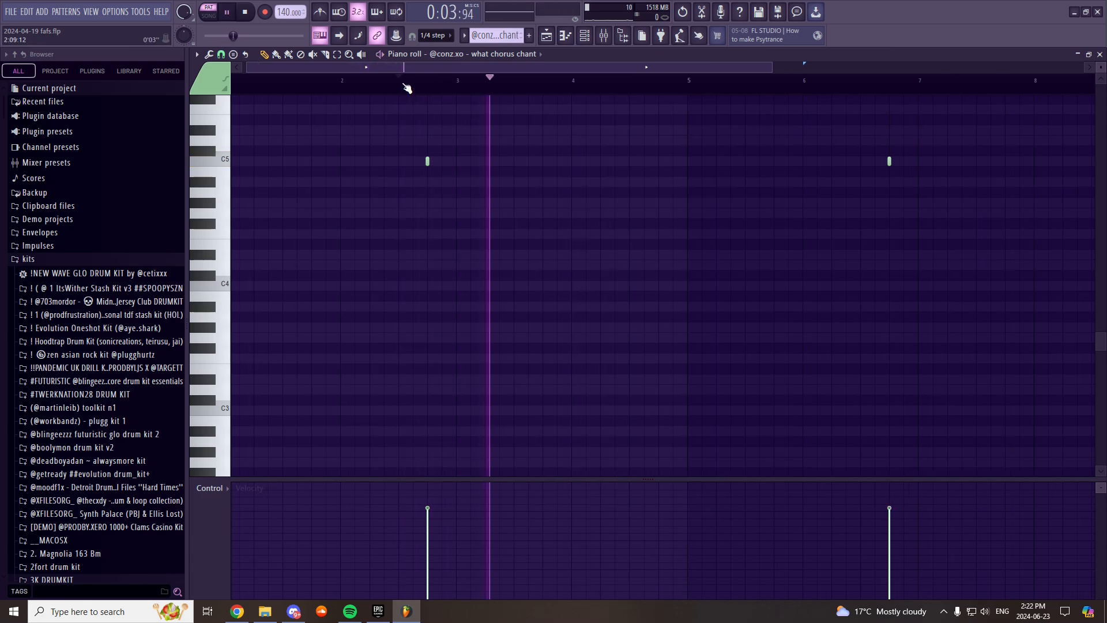
- Stop playback, open the 808 Dro x Poloboy Shawty pattern from the playlist and move the playhead to its start
key("F5")
key("space")
double_click(703, 288)
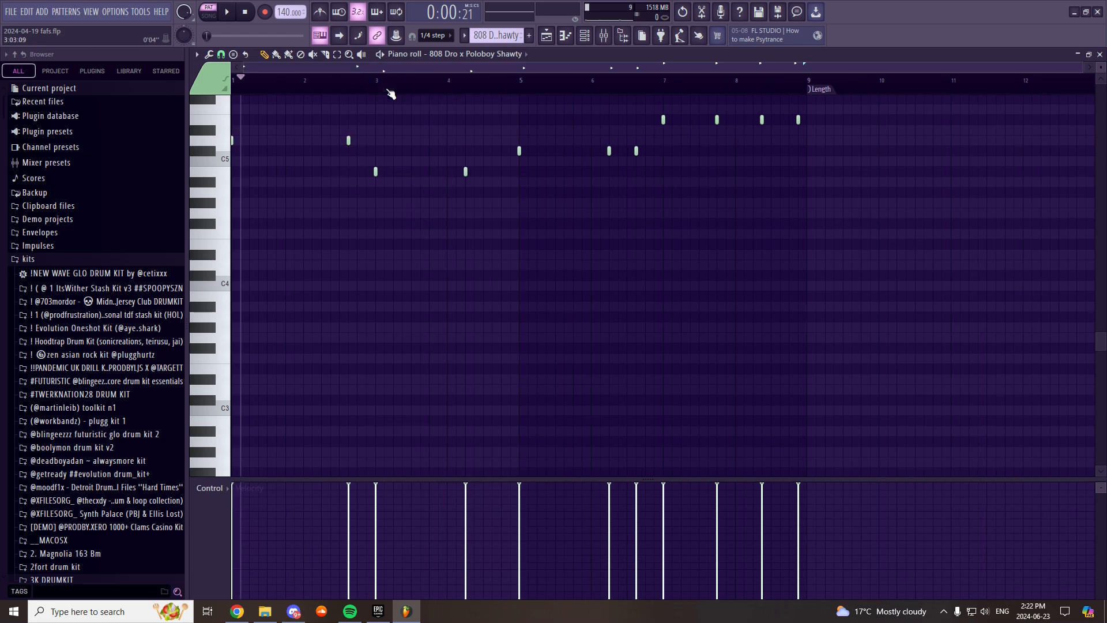
scroll(402, 144, "up", 3)
scroll(388, 79, "up", 3)
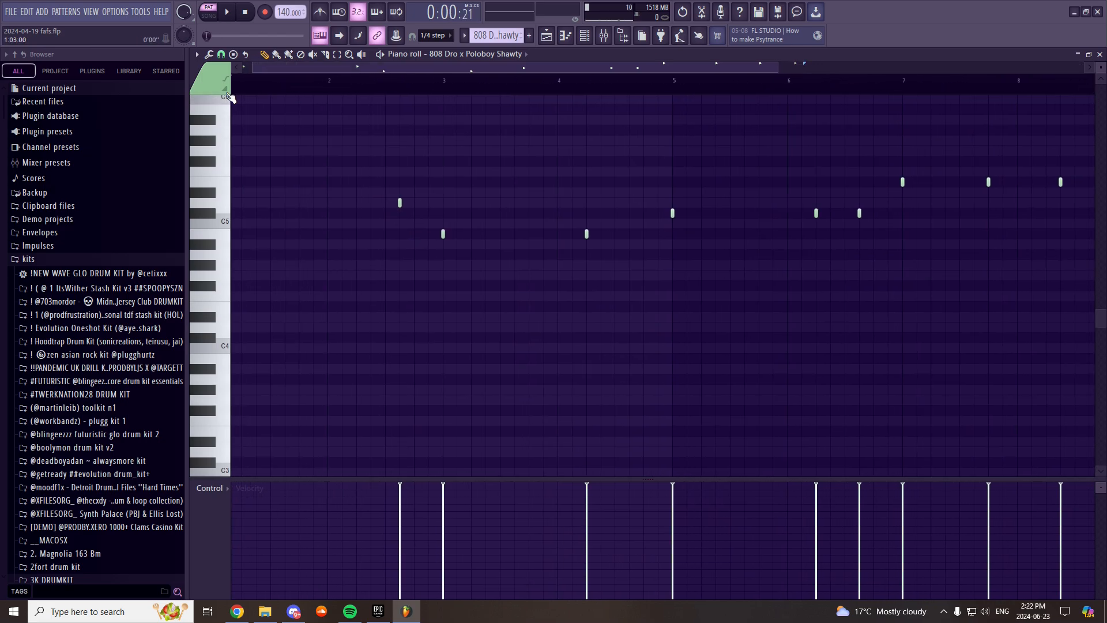
left_click_drag(228, 94, 259, 83)
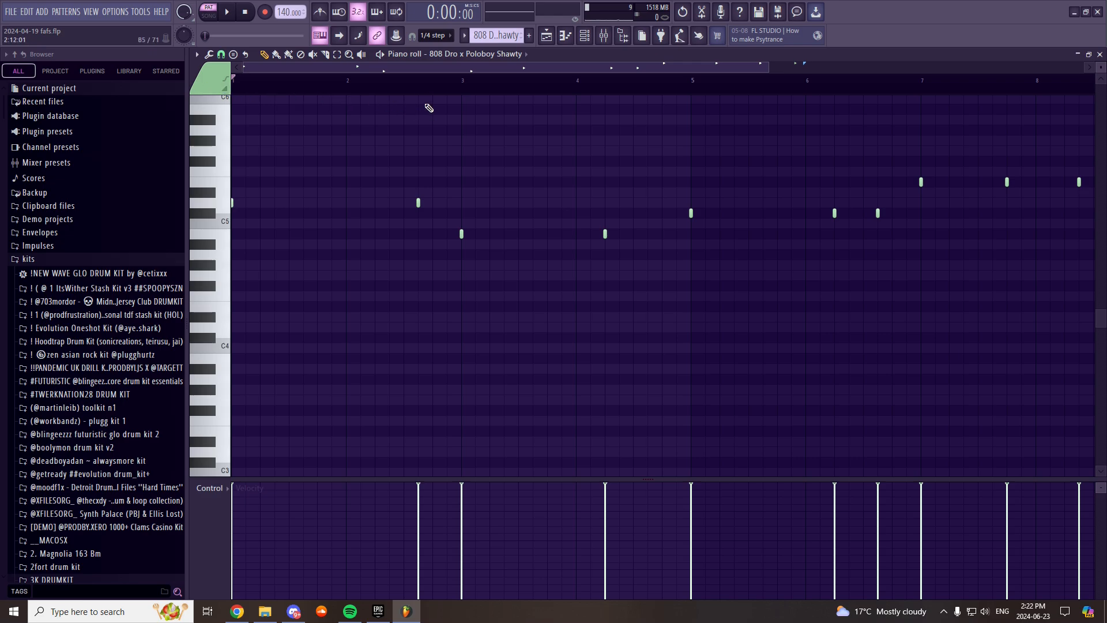
scroll(409, 69, "down", 3)
left_click_drag(425, 98, 334, 102)
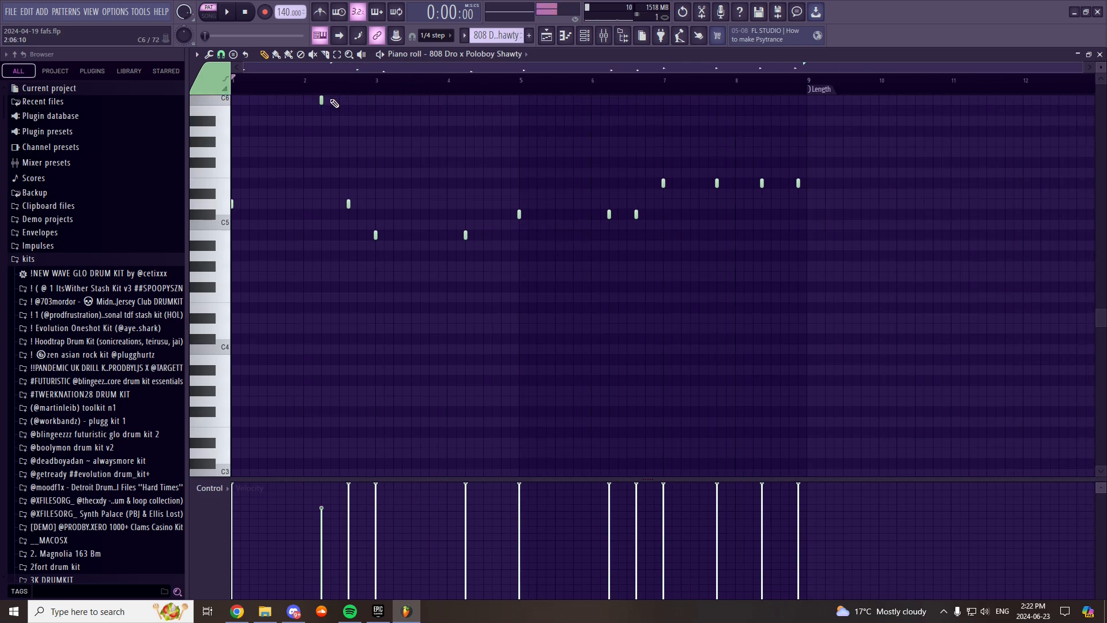
scroll(277, 88, "up", 4)
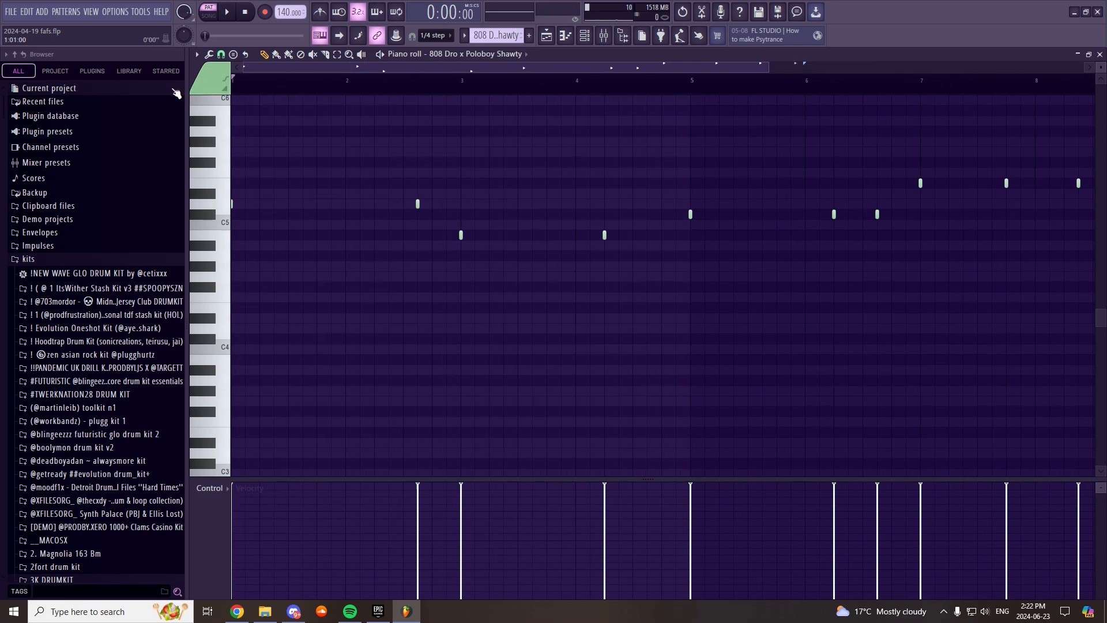
- Play the 808 Dro x Poloboy Shawty pattern from bar 1 through bar 8, following its notes
key("space")
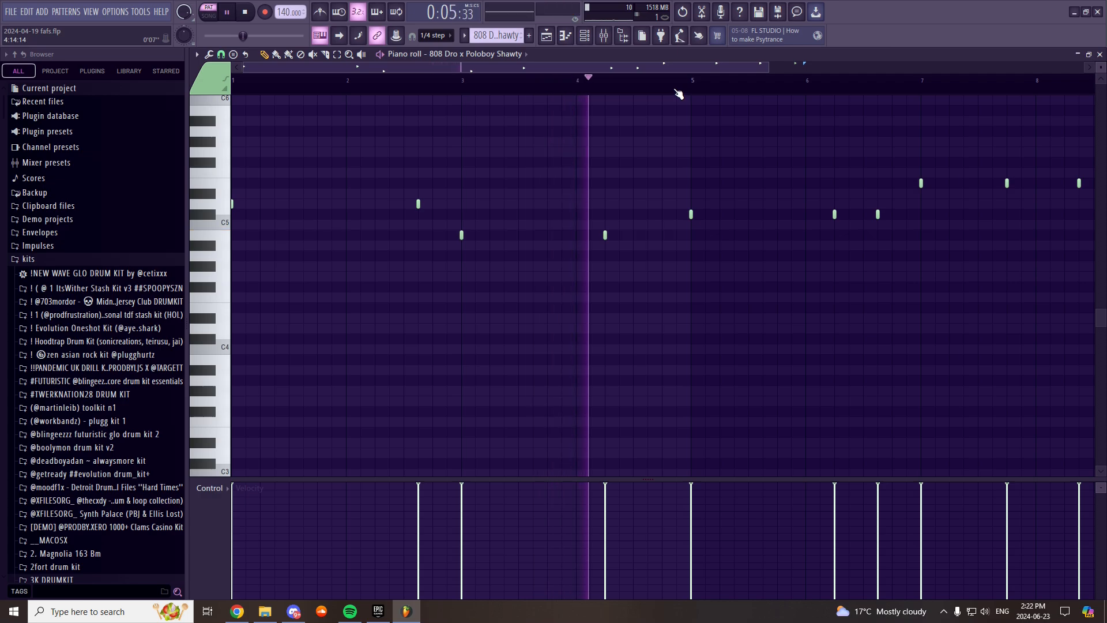
scroll(689, 93, "down", 1)
scroll(689, 92, "down", 4)
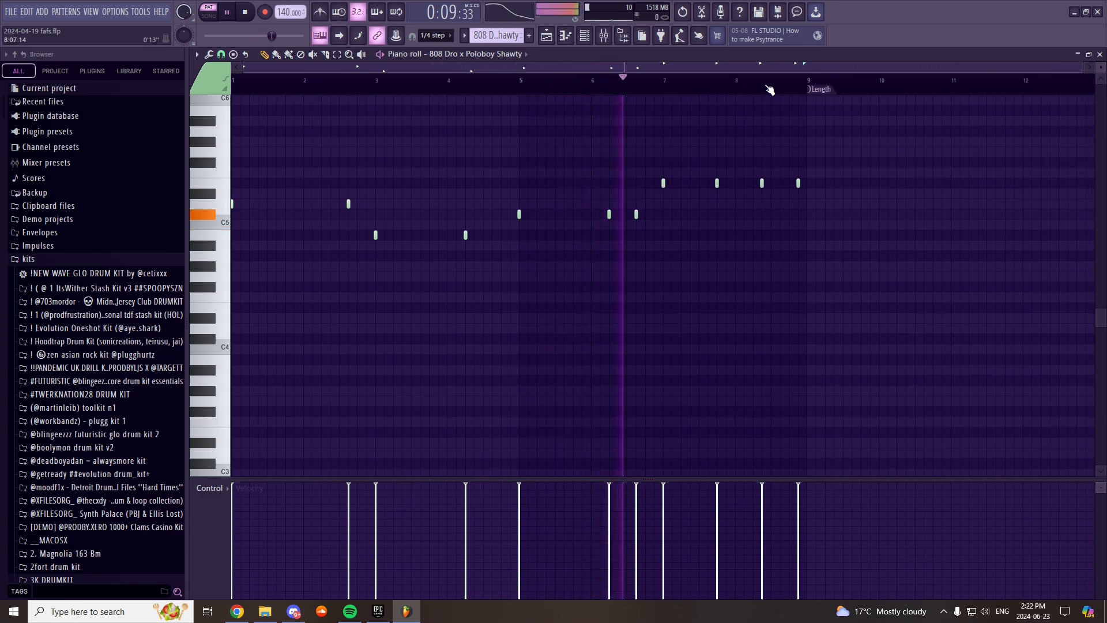
scroll(772, 90, "up", 5)
scroll(772, 90, "down", 5)
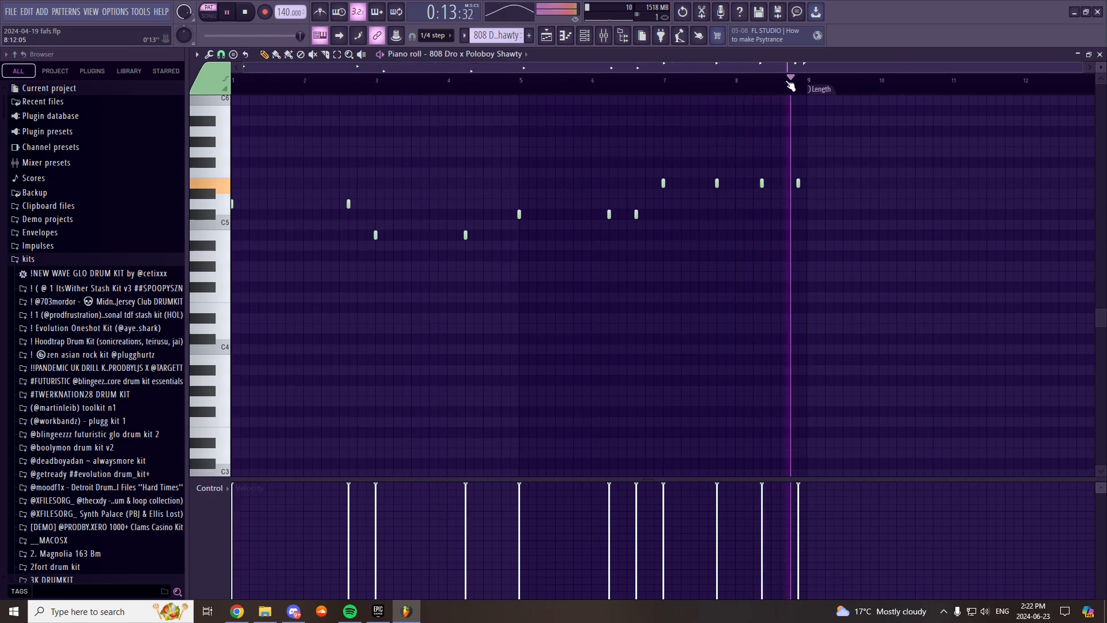
- Return to the playlist and play the drum and 808 tracks together from bar 9, following the arrangement
scroll(343, 369, "down", 4)
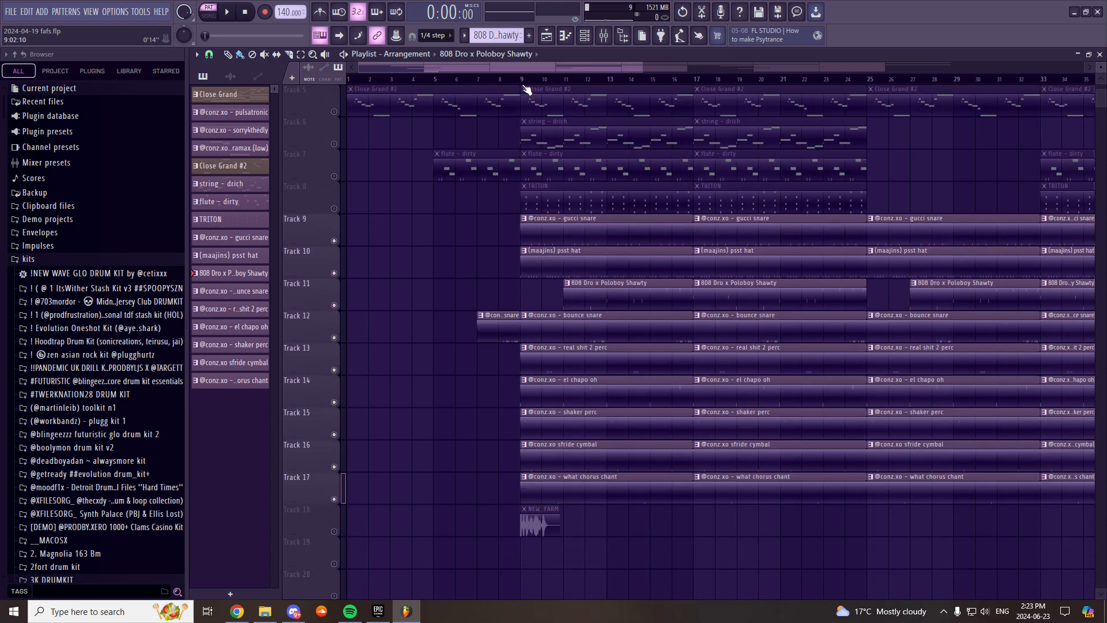
scroll(547, 82, "up", 3)
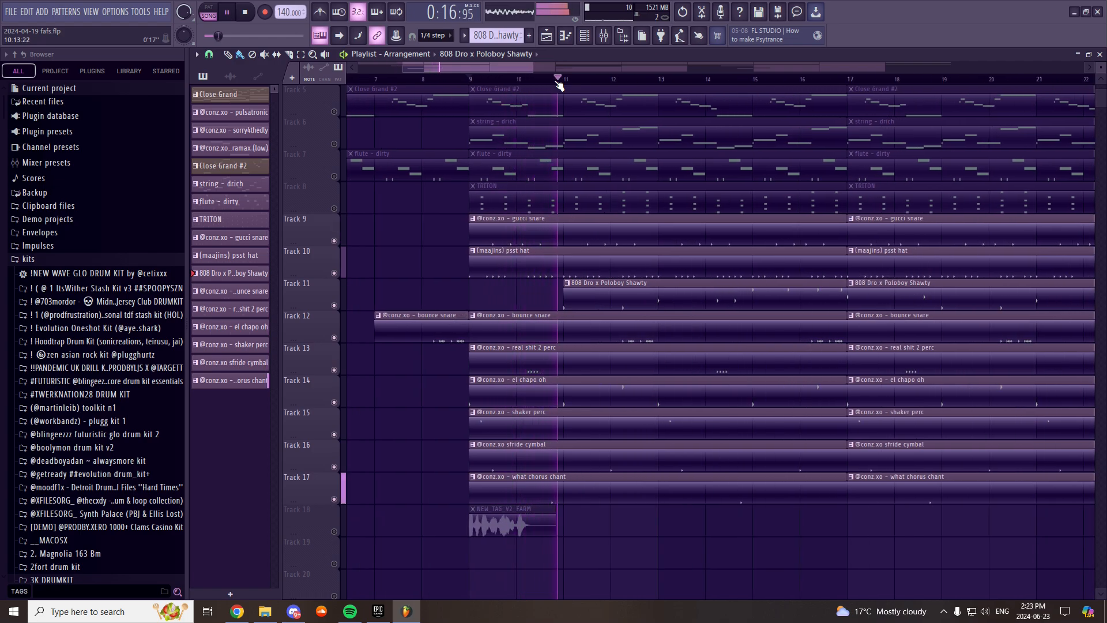
scroll(559, 86, "down", 4)
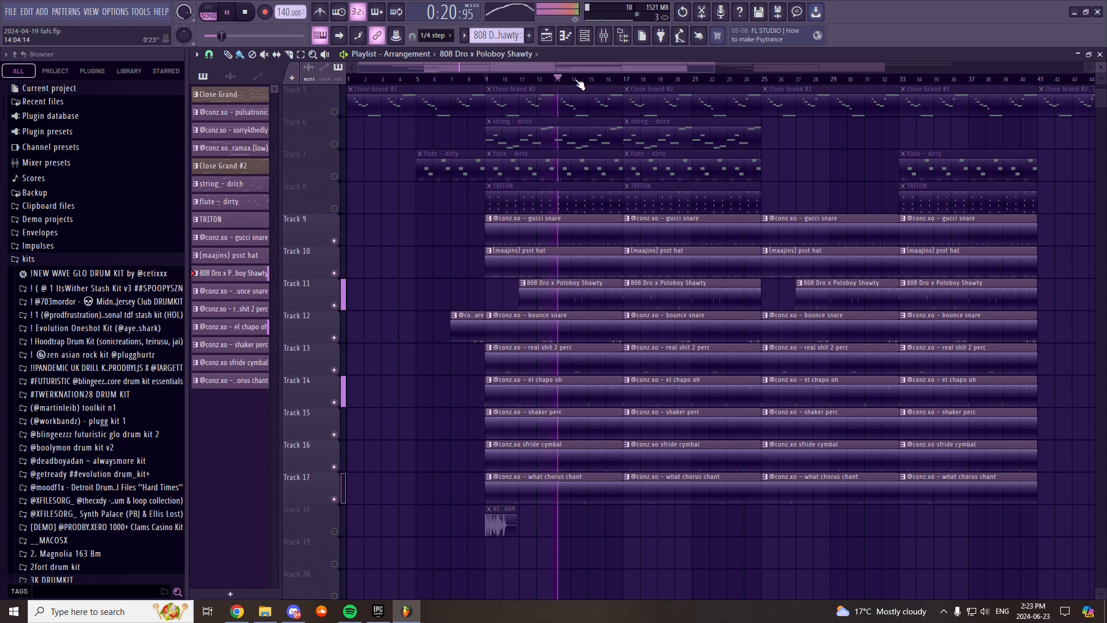
scroll(587, 84, "up", 3)
scroll(602, 109, "down", 2)
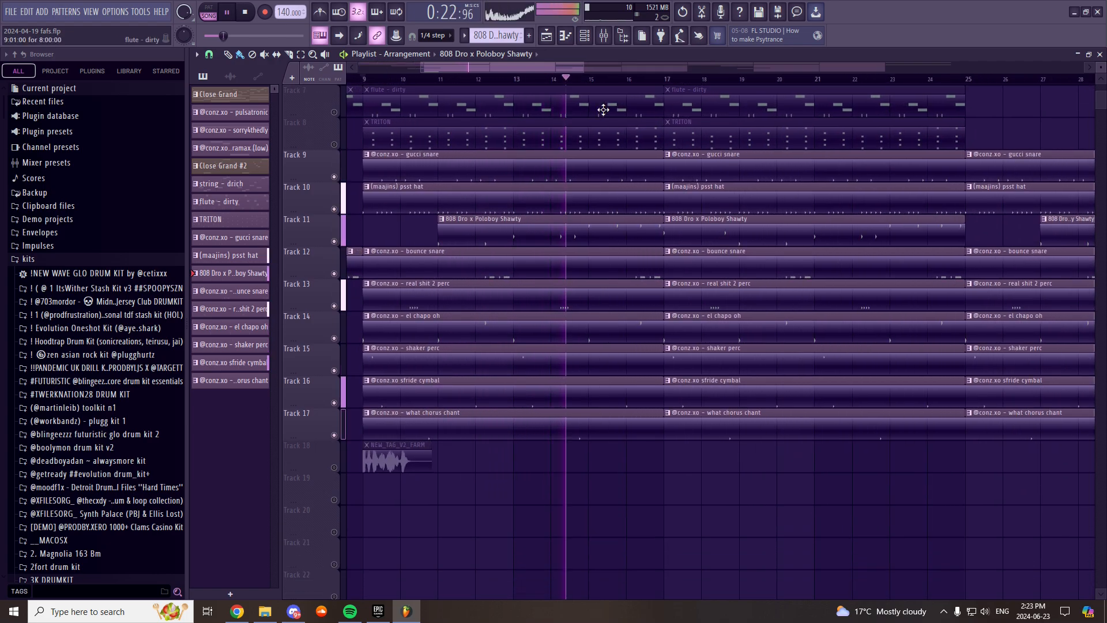
scroll(614, 110, "down", 1)
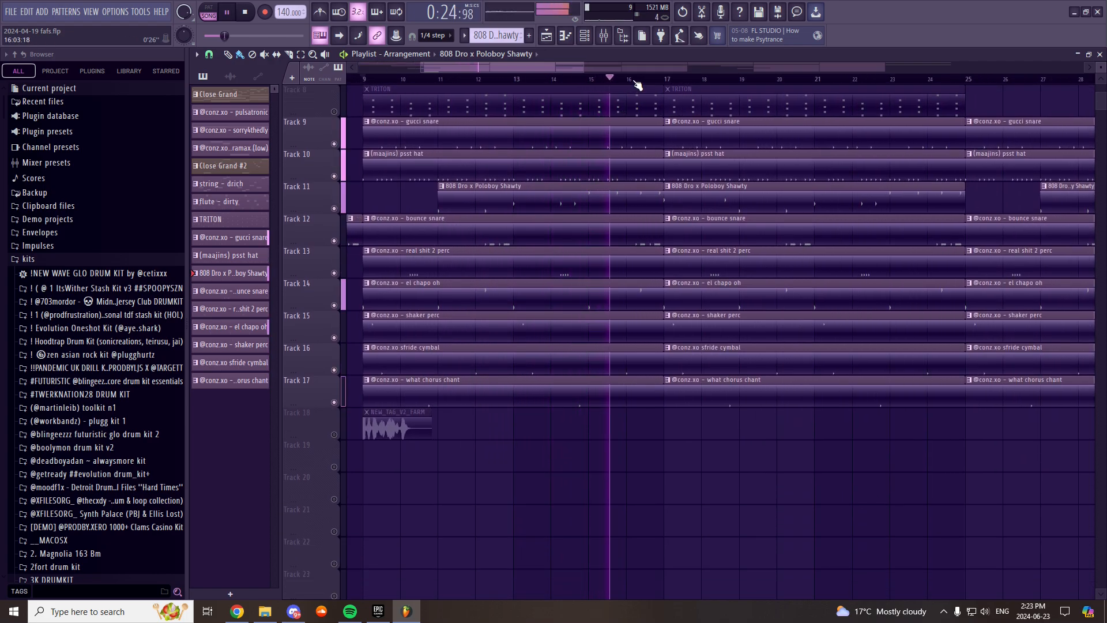
scroll(638, 86, "down", 2)
scroll(638, 85, "down", 3)
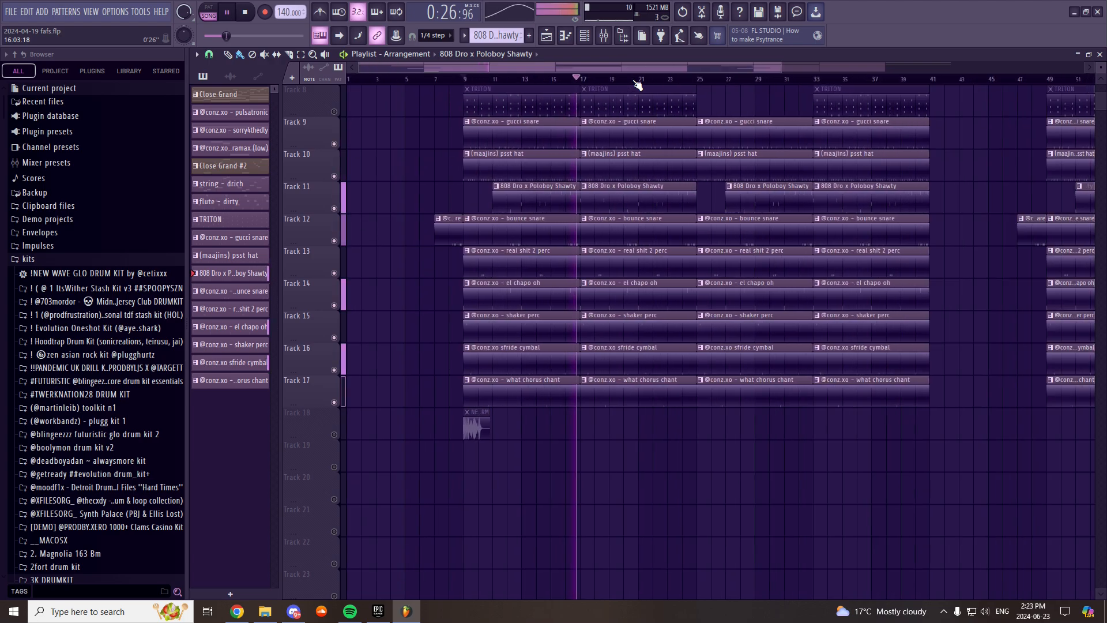
scroll(638, 85, "down", 1)
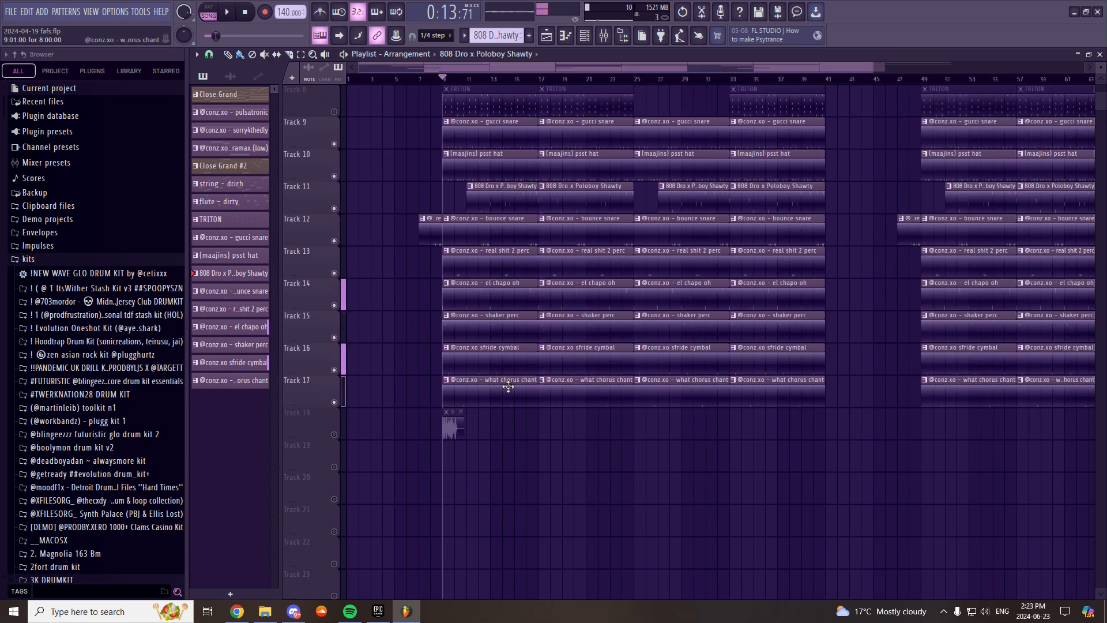
- Solo the gucci snare track and release the solo to unmute all playlist tracks
scroll(508, 387, "up", 4)
right_click(334, 273)
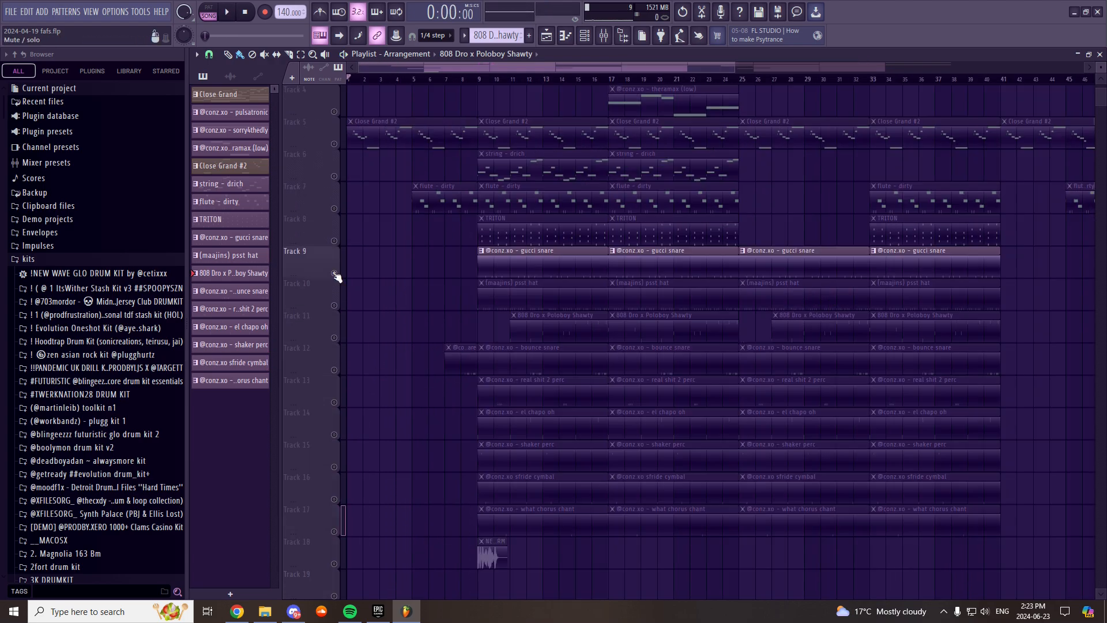
right_click(334, 273)
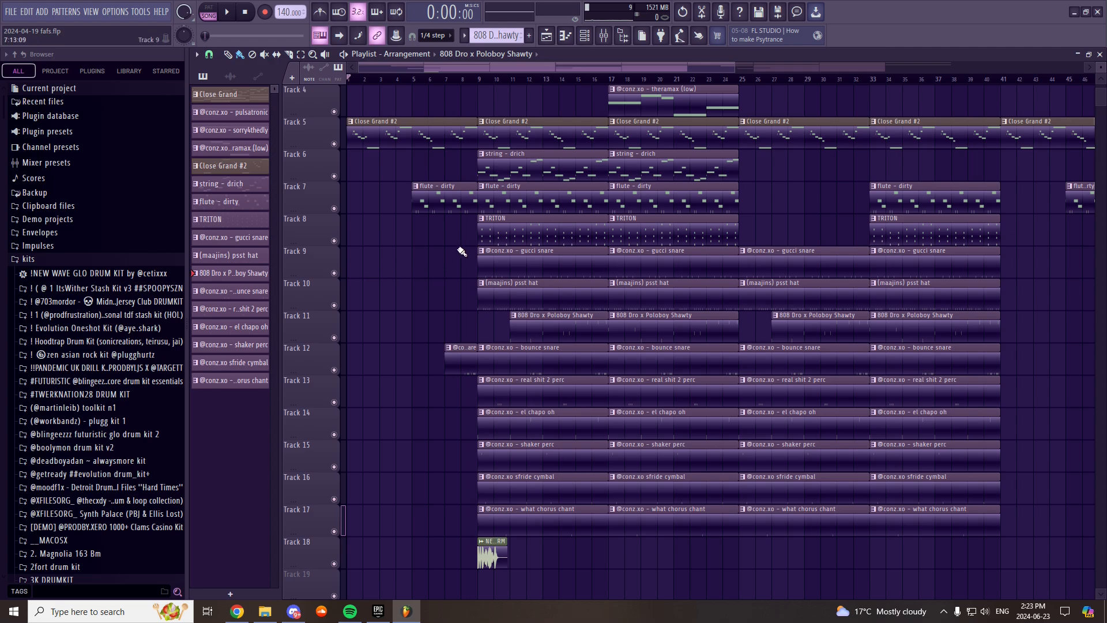
- Play the full beat from bar 1 with all tracks active, following the arrangement past bar 25
scroll(462, 251, "up", 3)
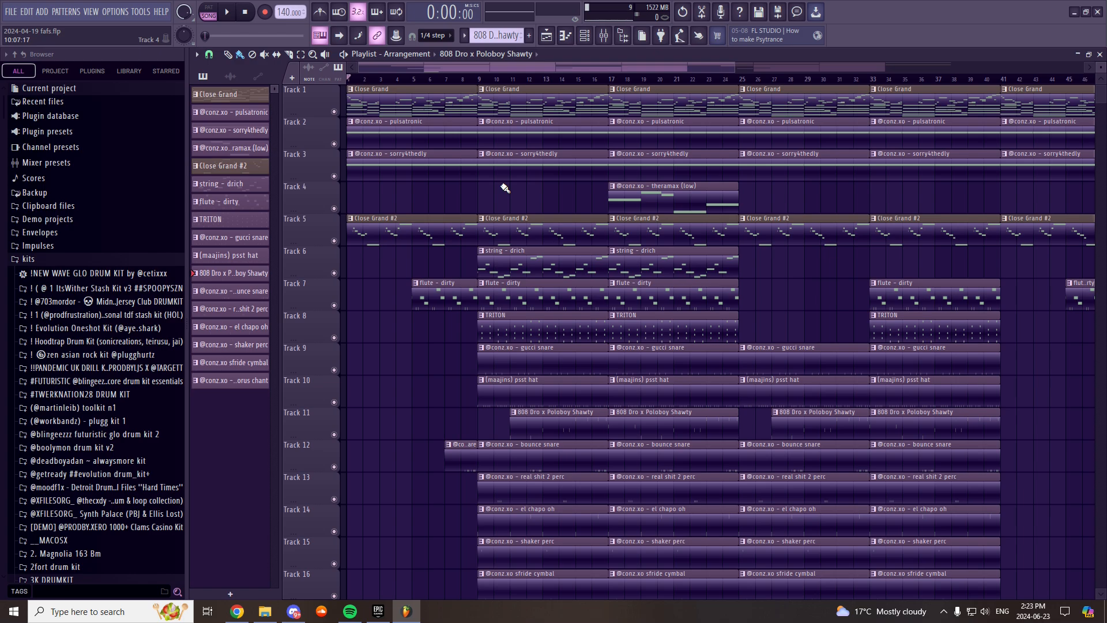
scroll(364, 79, "up", 2)
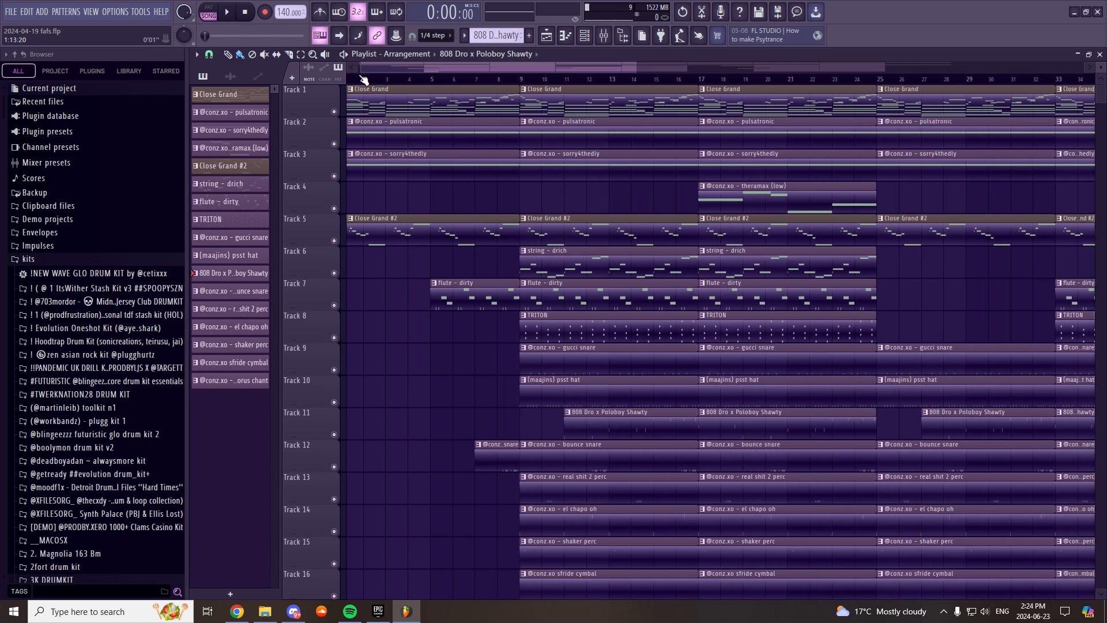
key("space")
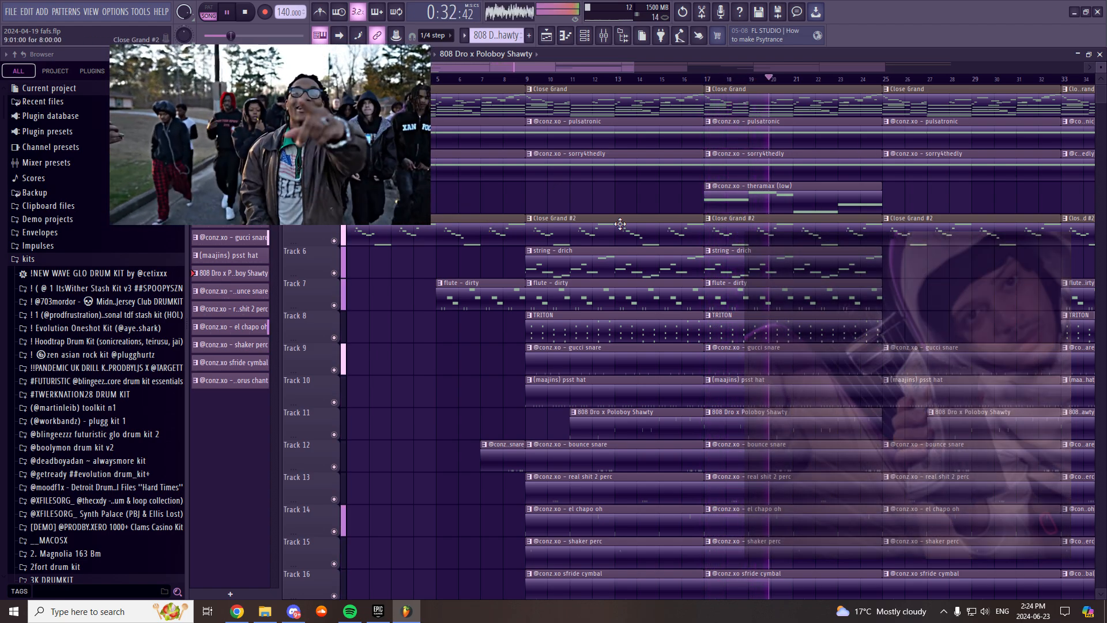
scroll(910, 85, "down", 3)
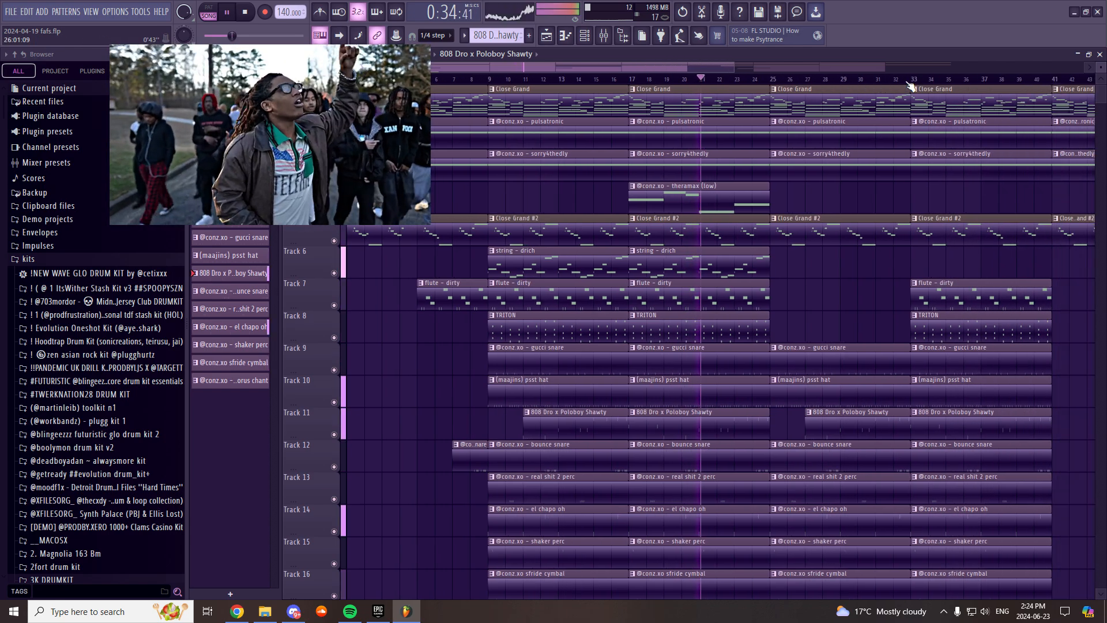
scroll(910, 85, "down", 2)
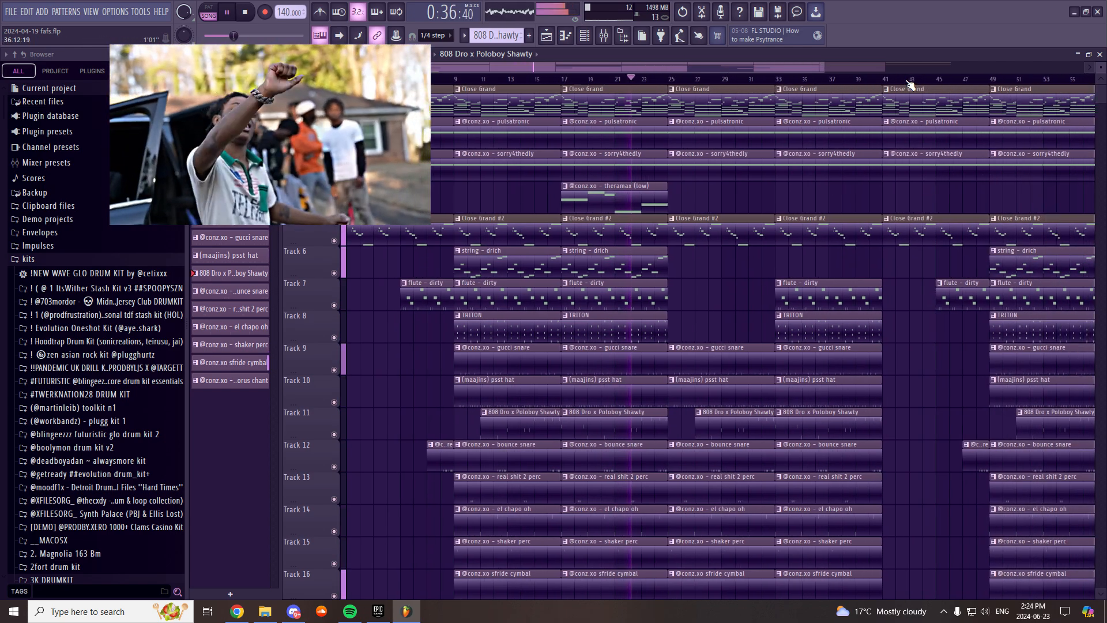
scroll(695, 129, "down", 3)
scroll(686, 128, "up", 3)
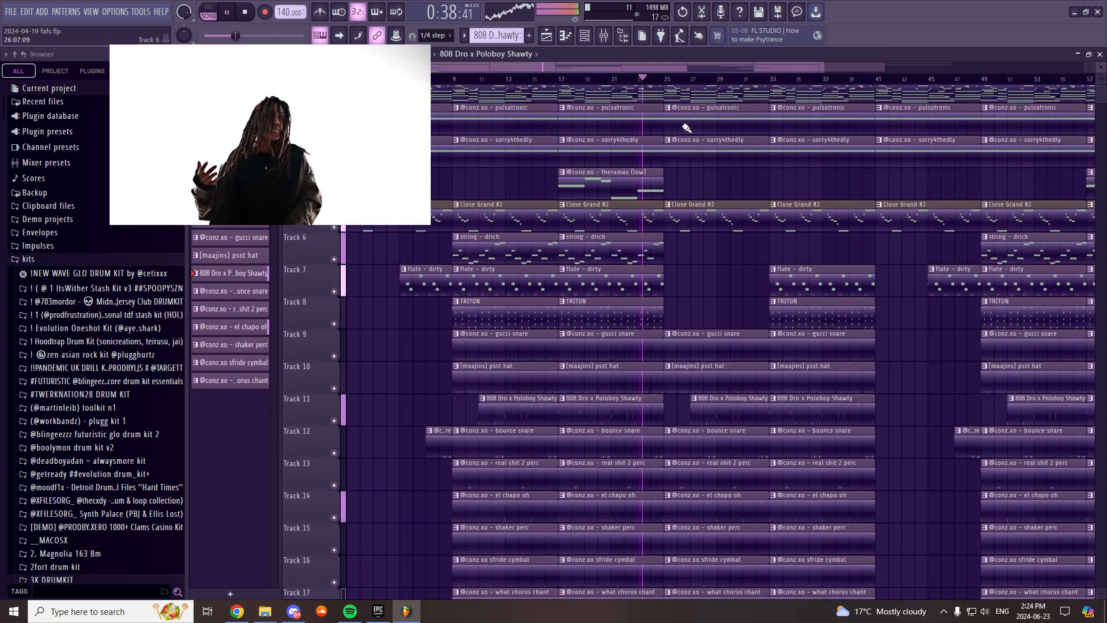
scroll(671, 83, "down", 1)
scroll(672, 85, "up", 5)
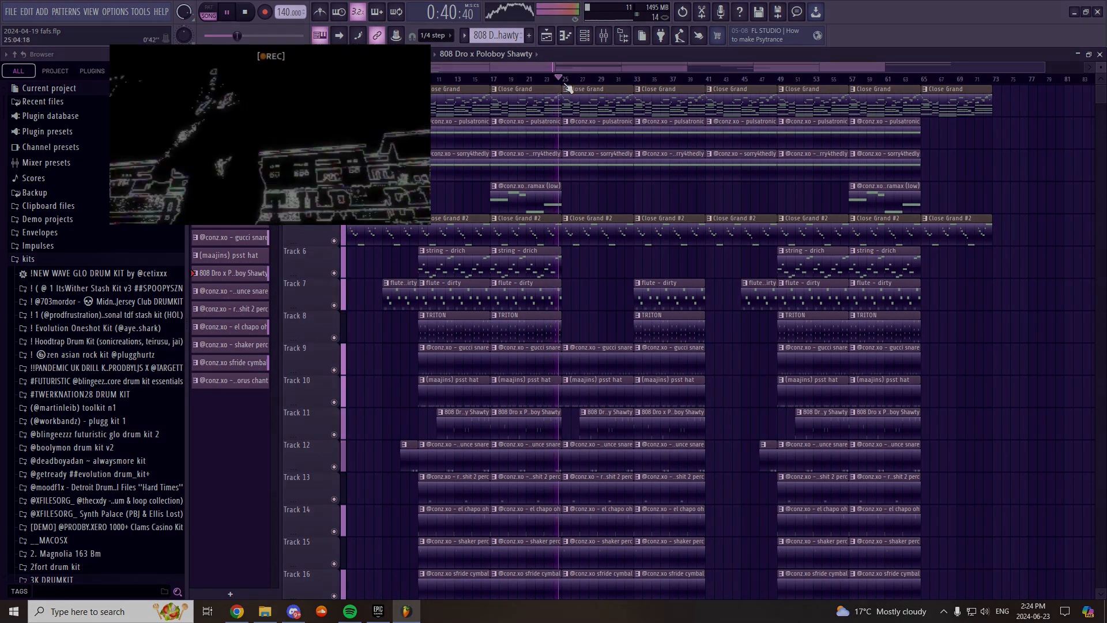
scroll(600, 87, "down", 4)
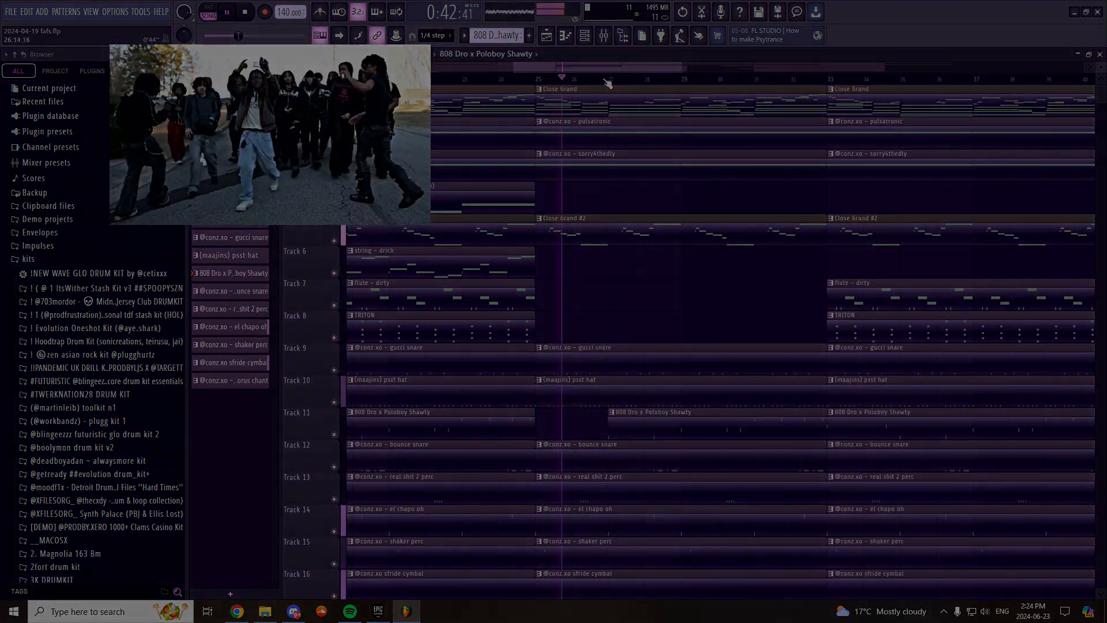